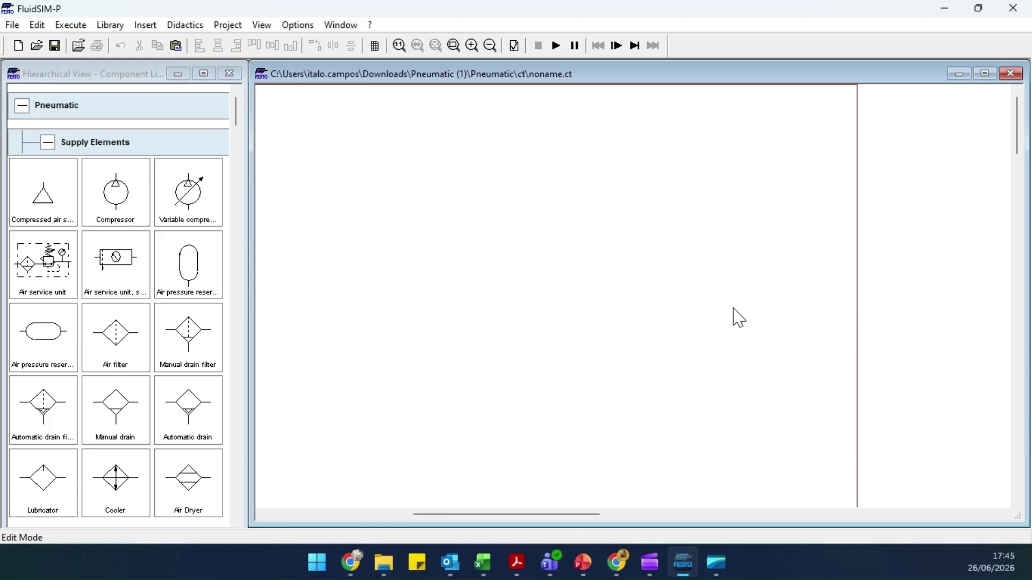
# - Set the drawing size to the standard DIN A3 format (297 x 420 mm) in landscape orientation
pyautogui.moveTo(501, 520); pyautogui.dragTo(352, 510)
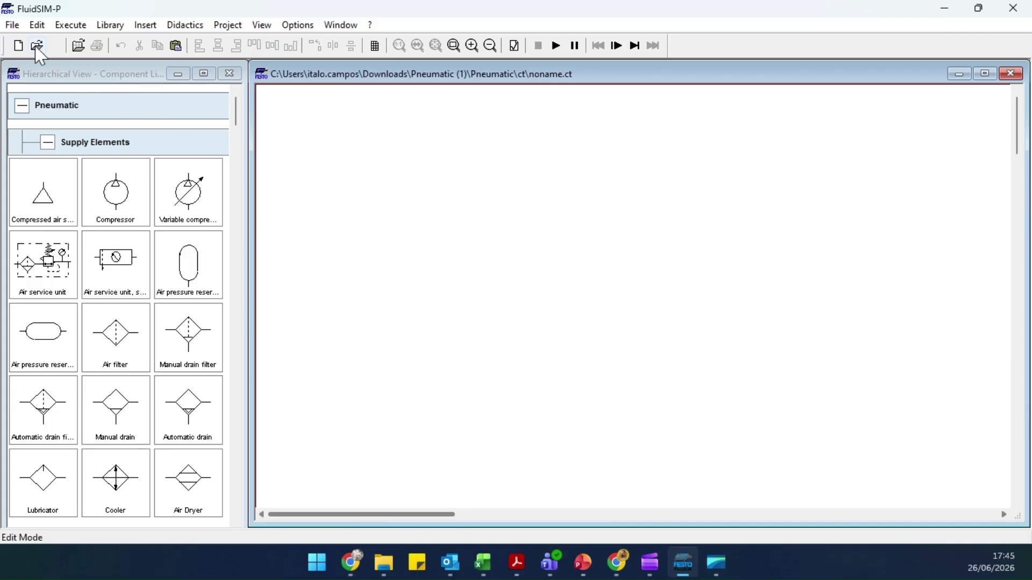
pyautogui.click(13, 26)
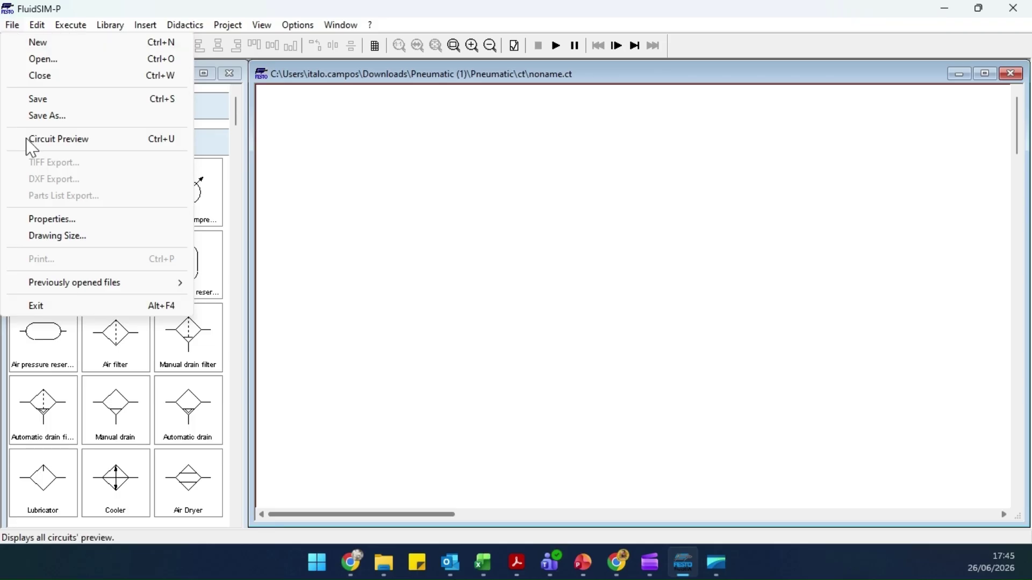
pyautogui.click(54, 236)
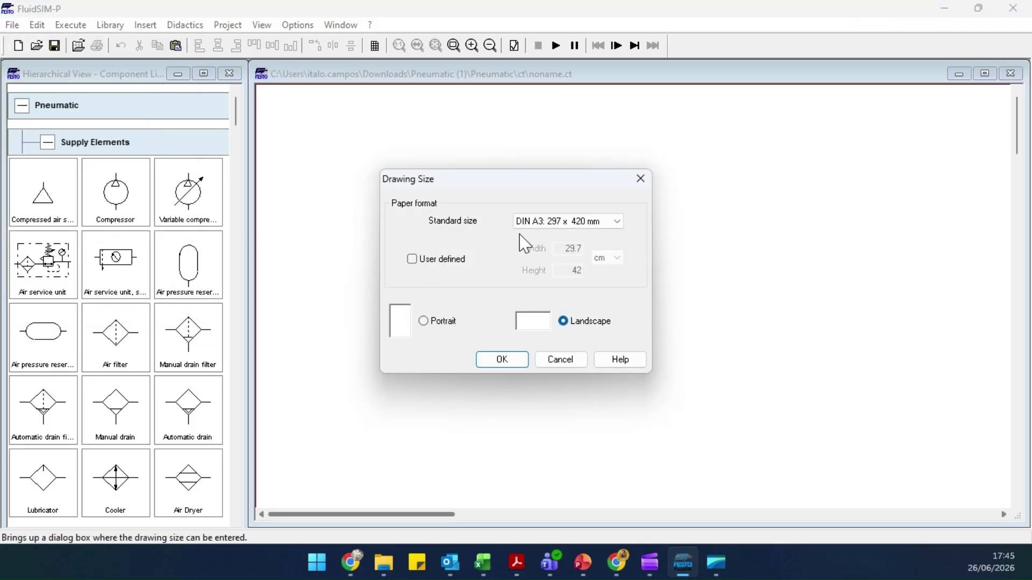
pyautogui.click(537, 221)
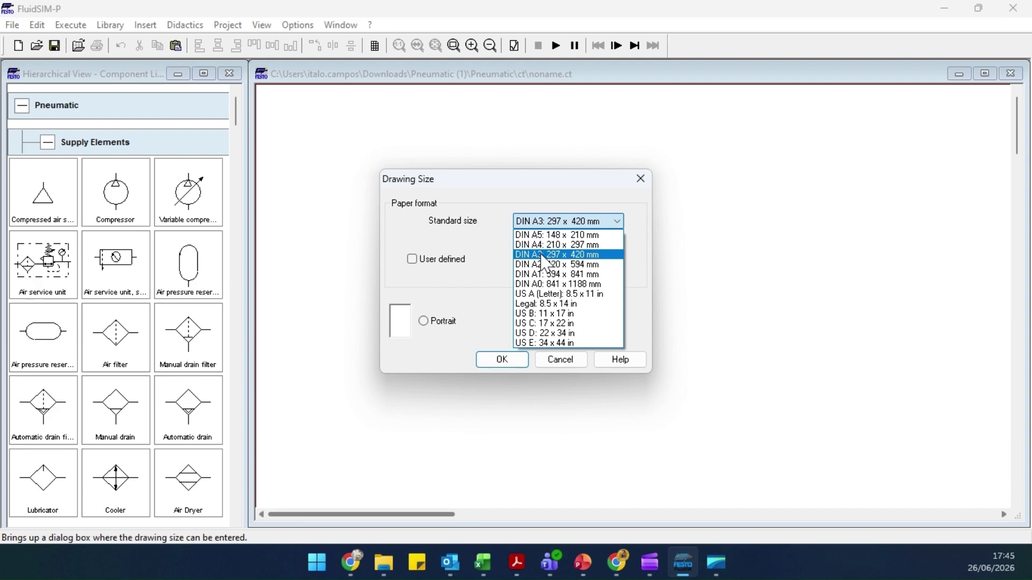
pyautogui.click(542, 255)
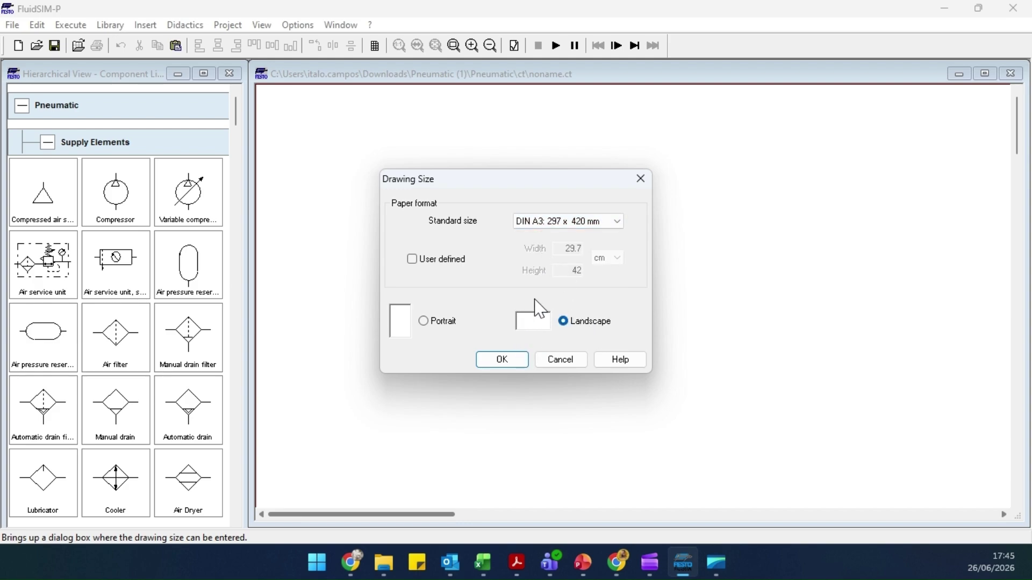
pyautogui.click(499, 360)
# - Place a single acting cylinder from the actuators near the upper edge of the blank drawing
pyautogui.moveTo(432, 515); pyautogui.dragTo(595, 482)
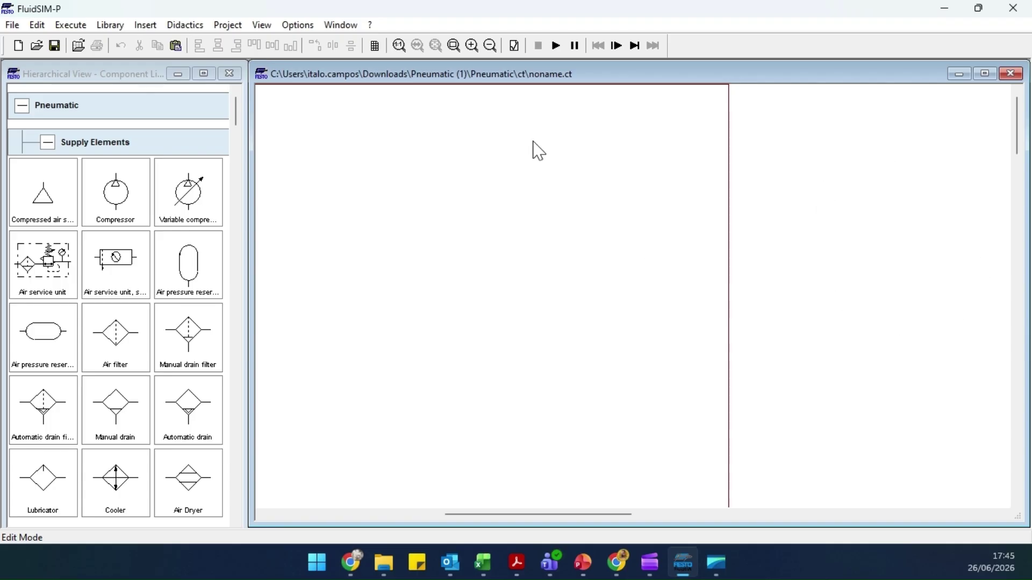
pyautogui.moveTo(503, 517); pyautogui.dragTo(296, 517)
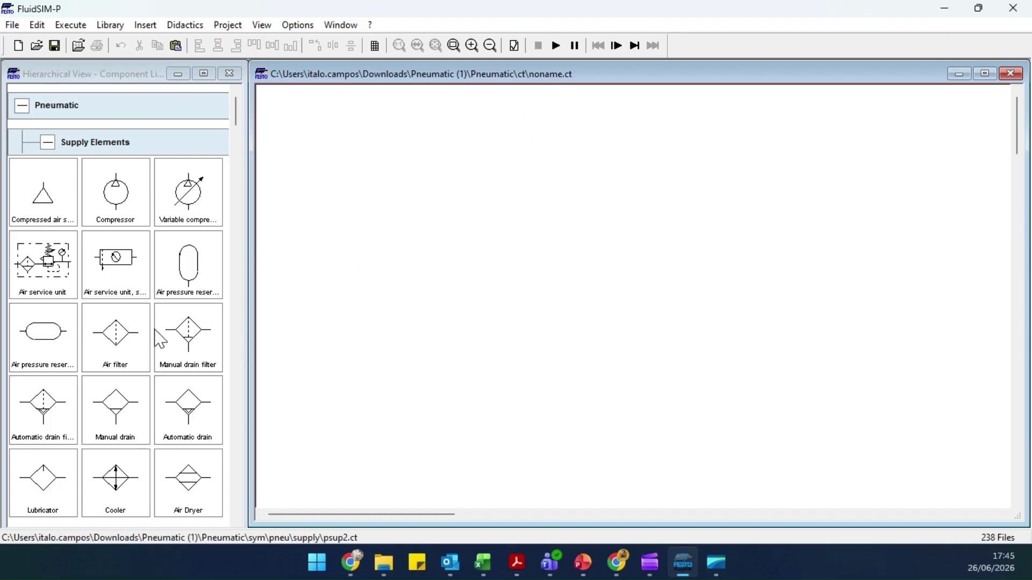
pyautogui.scroll(-5, 134, 301)
pyautogui.moveTo(119, 250); pyautogui.dragTo(546, 133)
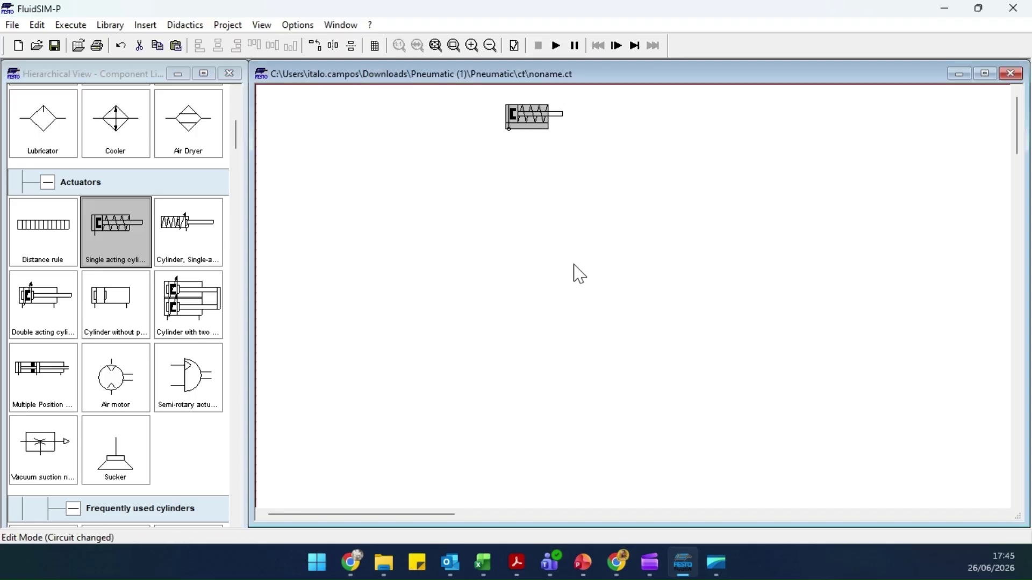
# - Place a configurable 3/n way valve below the single acting cylinder, with its port 2 aligned under the cylinder port
pyautogui.scroll(1, 523, 270)
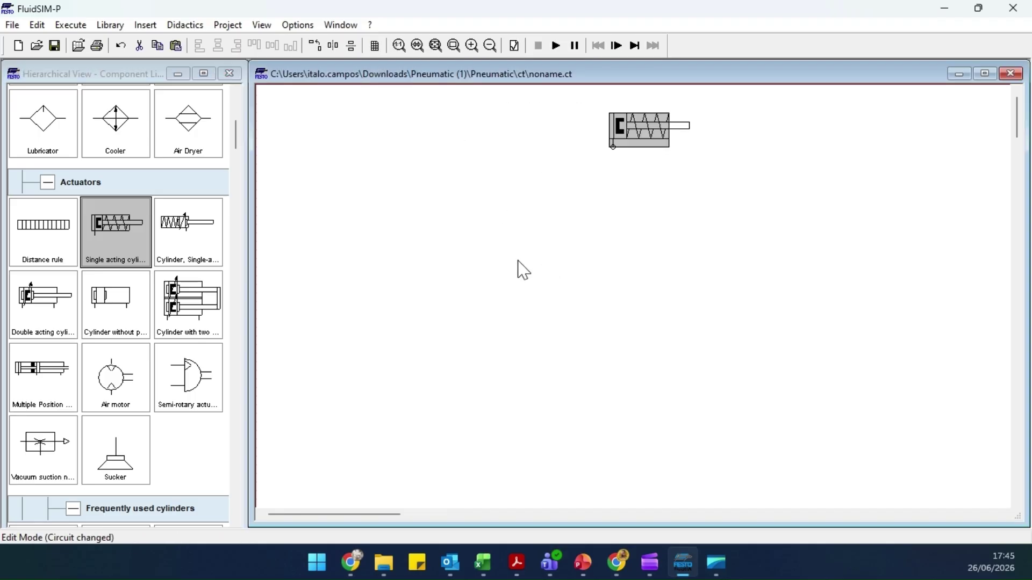
pyautogui.click(472, 46)
pyautogui.moveTo(332, 514); pyautogui.dragTo(356, 515)
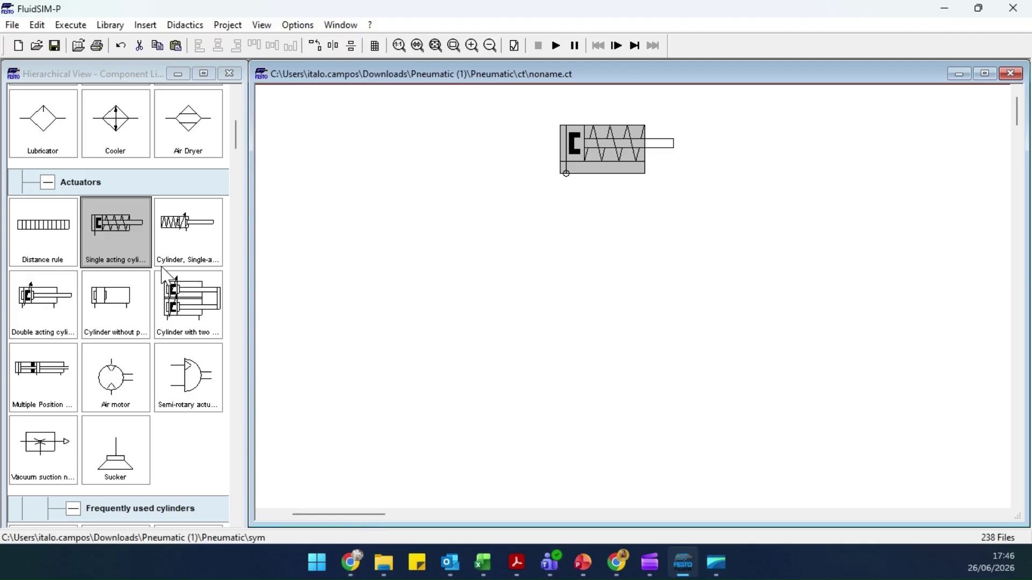
pyautogui.scroll(-4, 163, 279)
pyautogui.scroll(-8, 163, 279)
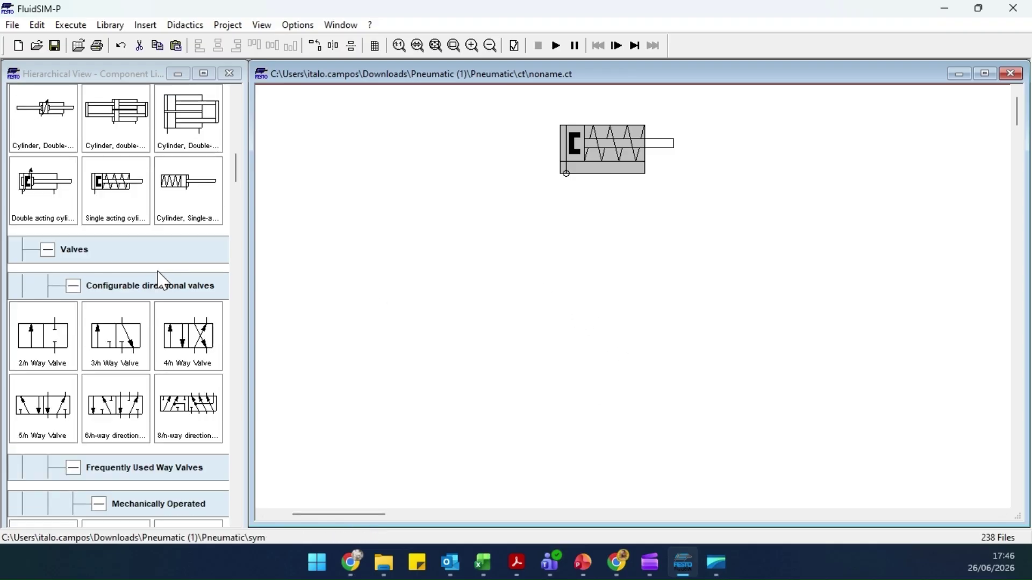
pyautogui.moveTo(120, 243); pyautogui.dragTo(571, 268)
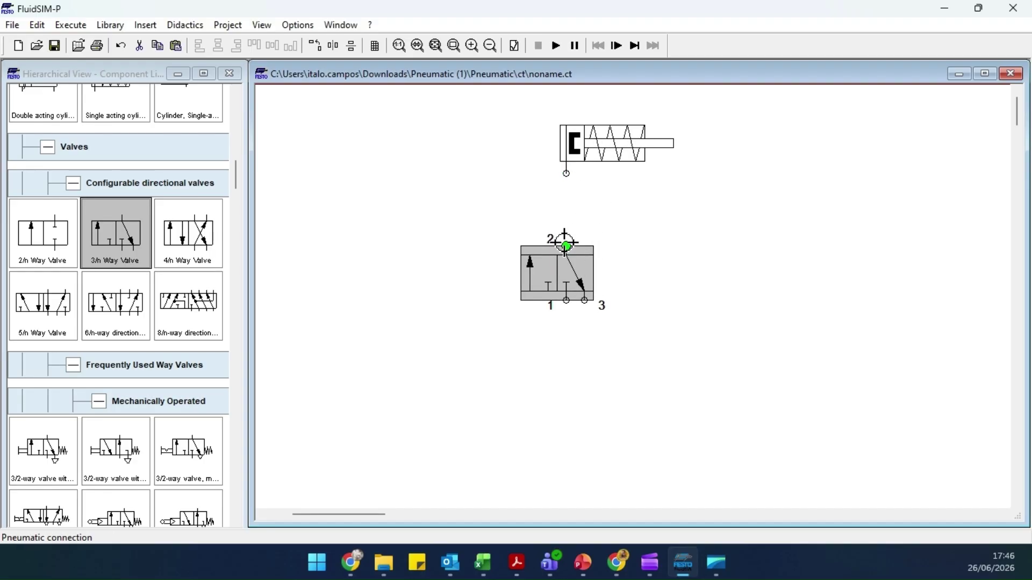
# - Connect the cylinder port to port 2 of the valve and move the two components farther apart vertically
pyautogui.click(564, 173)
pyautogui.moveTo(565, 173); pyautogui.dragTo(565, 245)
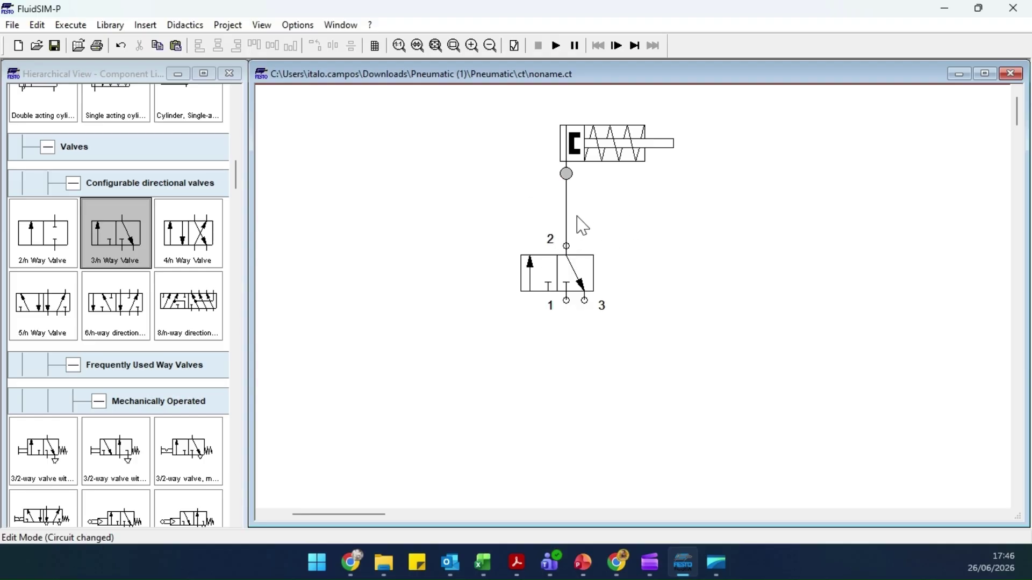
pyautogui.click(558, 286)
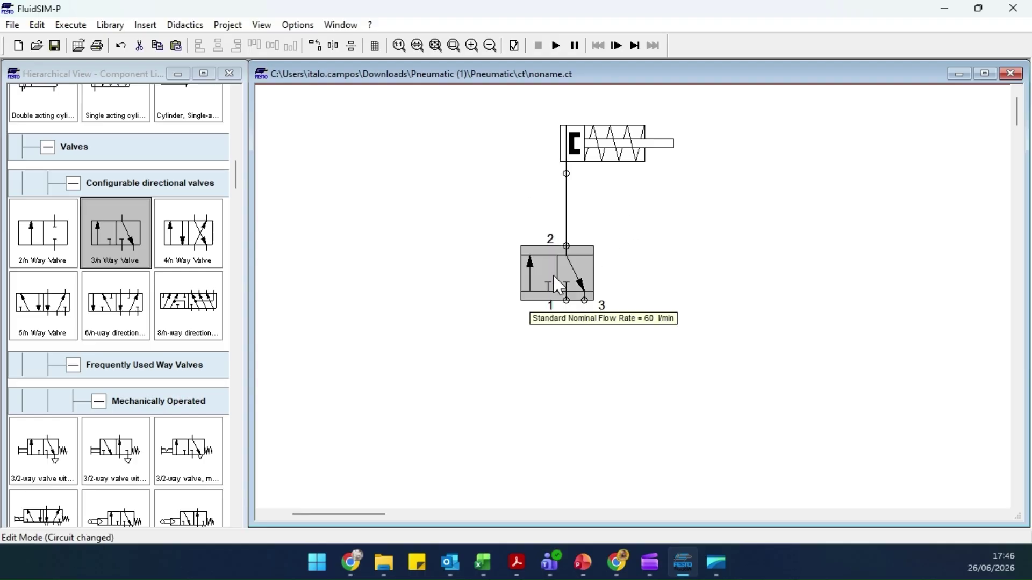
pyautogui.moveTo(554, 277)
pyautogui.mouseDown()
pyautogui.moveTo(438, 198)
pyautogui.moveTo(477, 272)
pyautogui.moveTo(615, 296)
pyautogui.moveTo(551, 296)
pyautogui.mouseUp()
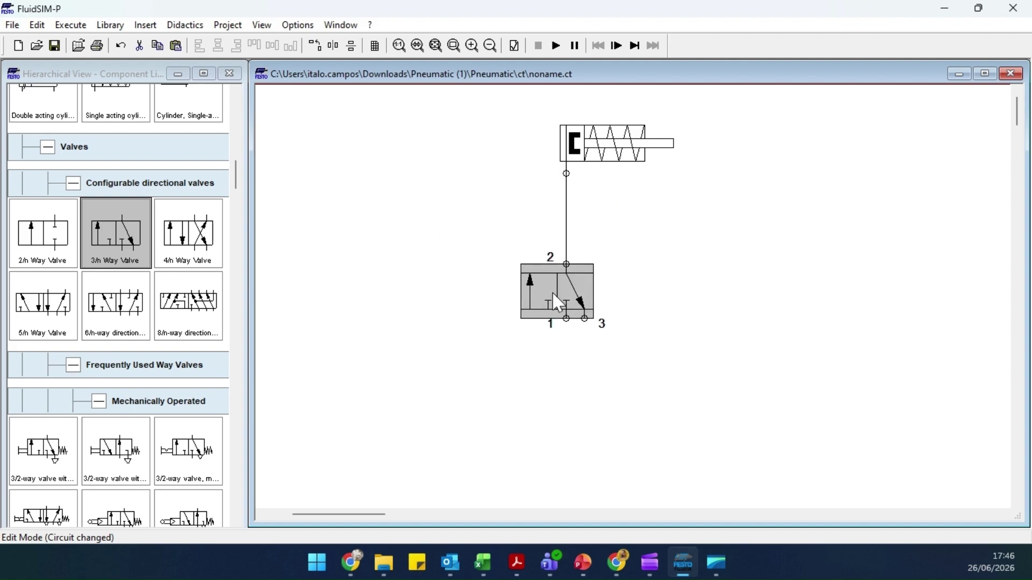
pyautogui.moveTo(612, 139)
pyautogui.mouseDown()
pyautogui.moveTo(666, 202)
pyautogui.moveTo(647, 132)
pyautogui.moveTo(505, 132)
pyautogui.moveTo(596, 127)
pyautogui.mouseUp()
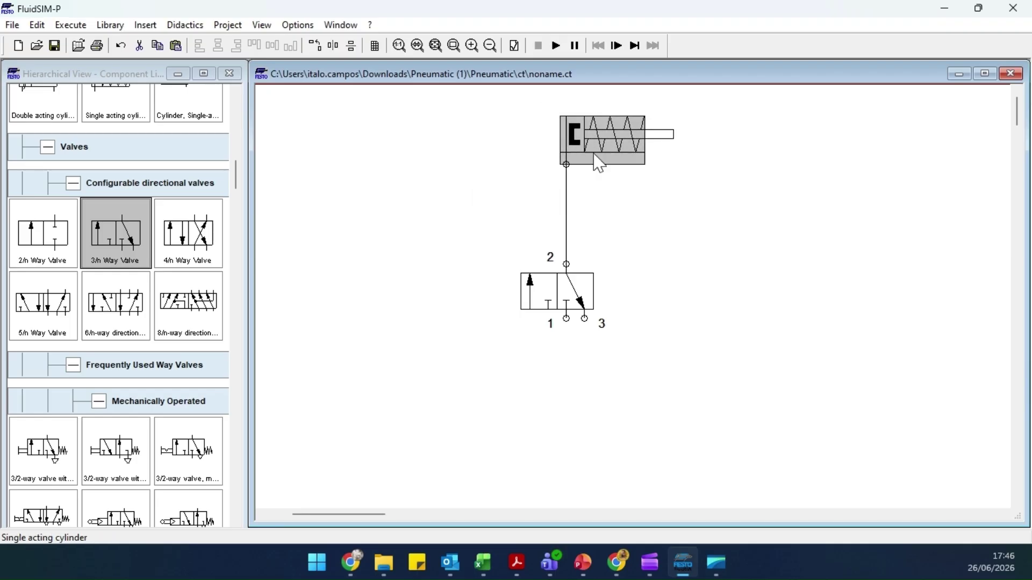
pyautogui.click(658, 242)
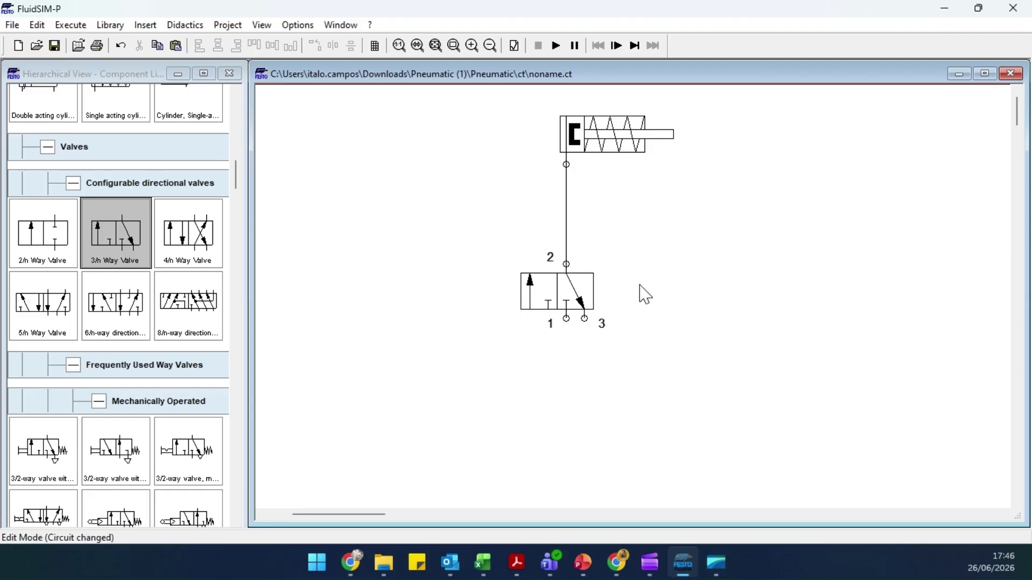
# - Configure the 3/n way valve with a manual mushroom push-button as left actuation and spring return as right actuation
pyautogui.click(563, 299)
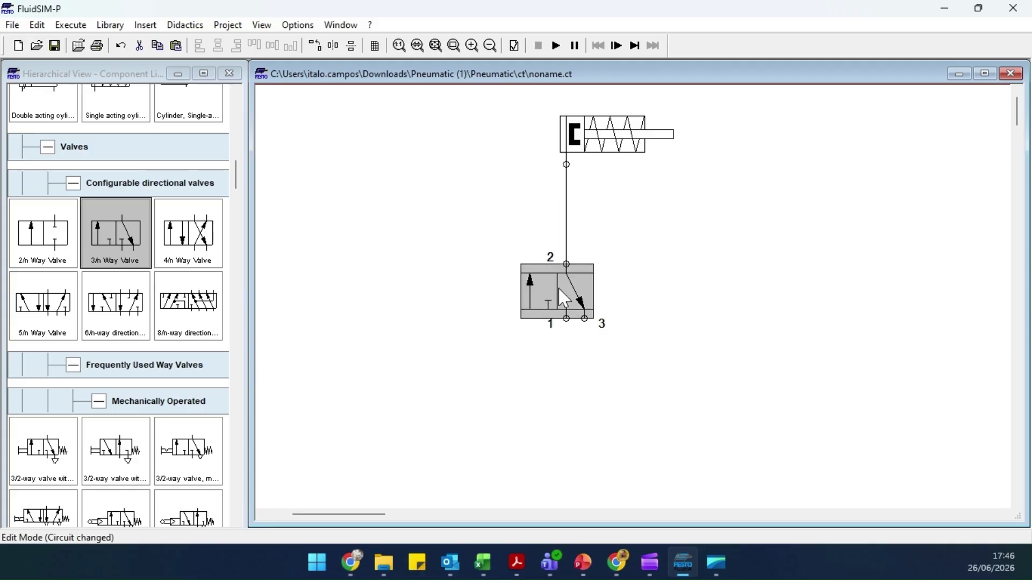
pyautogui.doubleClick(563, 298)
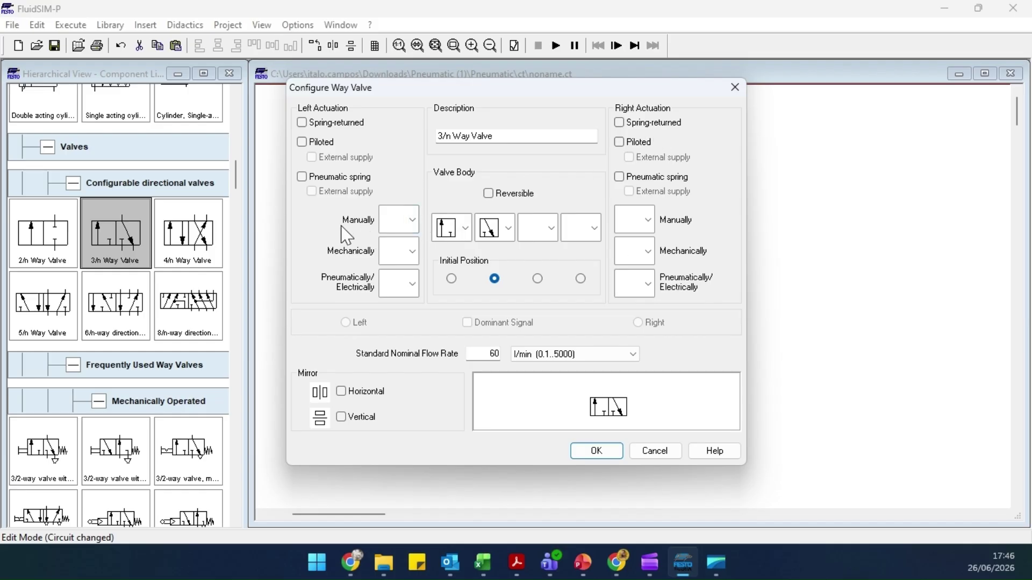
pyautogui.click(412, 220)
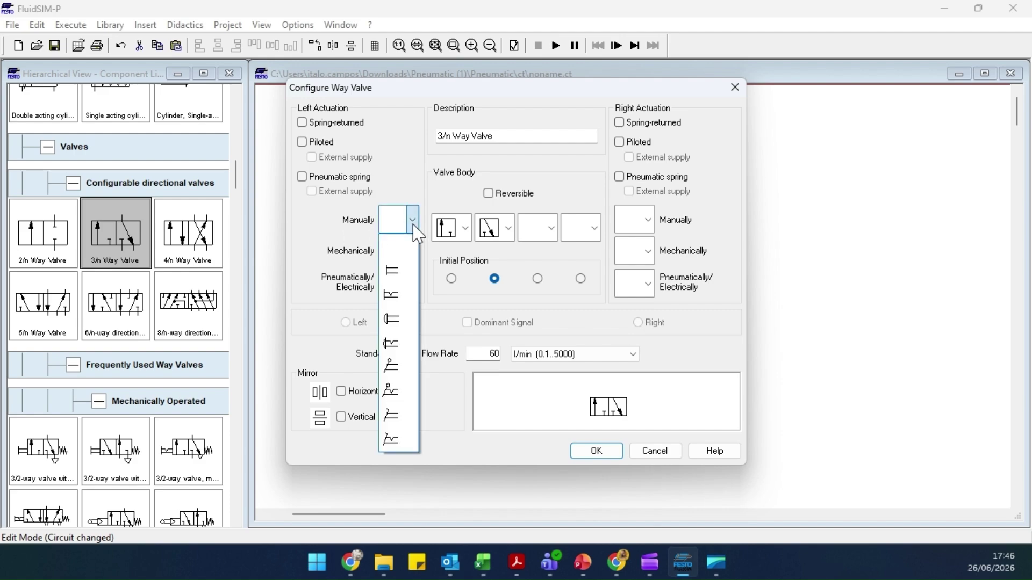
pyautogui.click(395, 323)
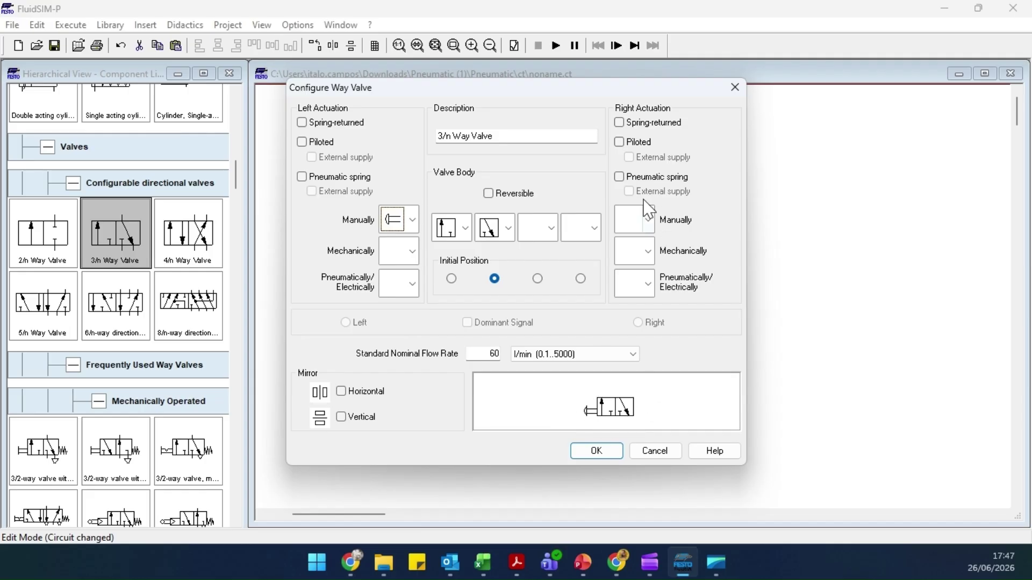
pyautogui.click(619, 123)
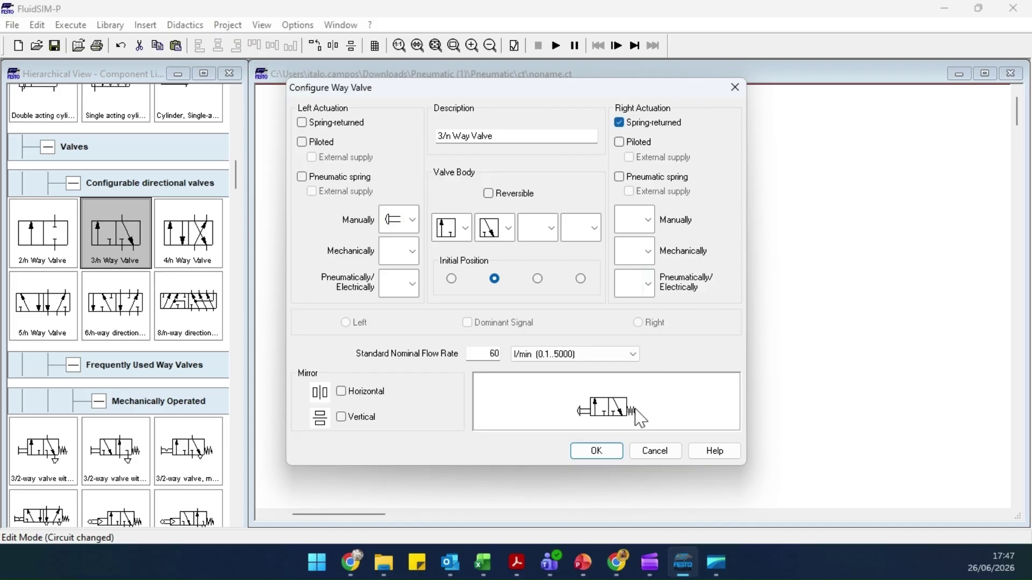
pyautogui.click(599, 452)
pyautogui.click(636, 369)
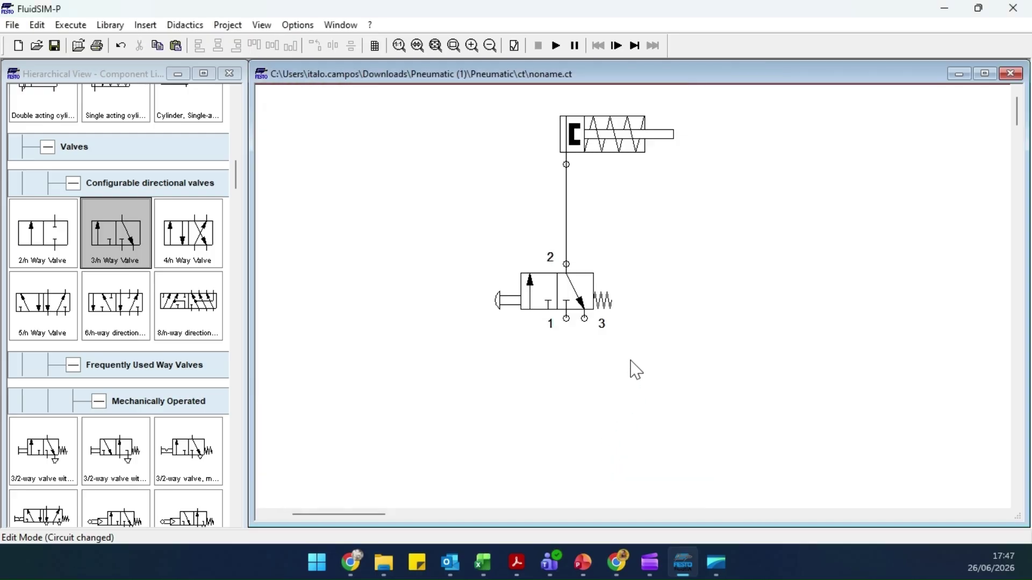
# - Fit a silencer as the terminator on port 3 of the way valve
pyautogui.doubleClick(585, 318)
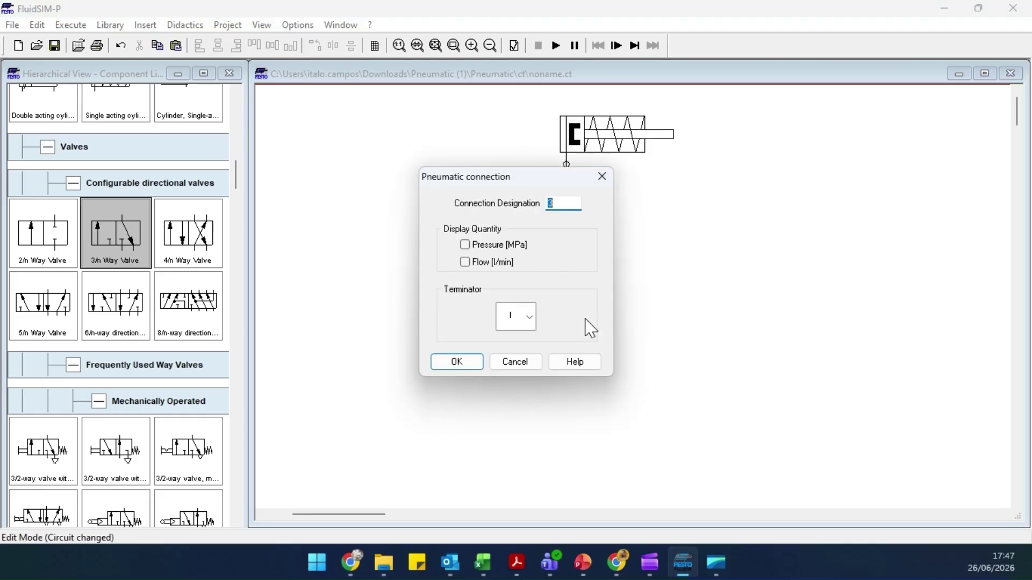
pyautogui.click(531, 319)
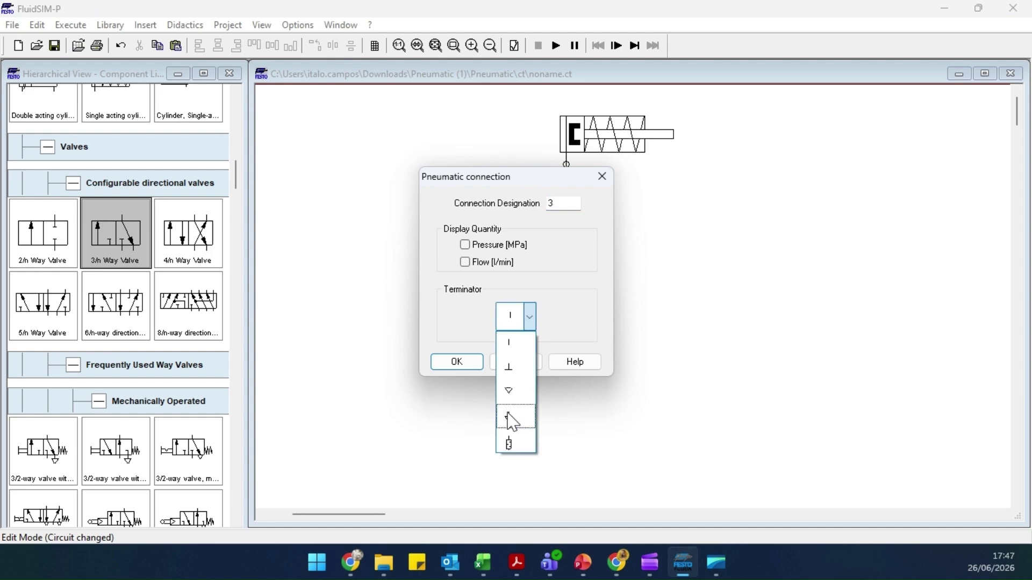
pyautogui.click(512, 446)
pyautogui.click(457, 362)
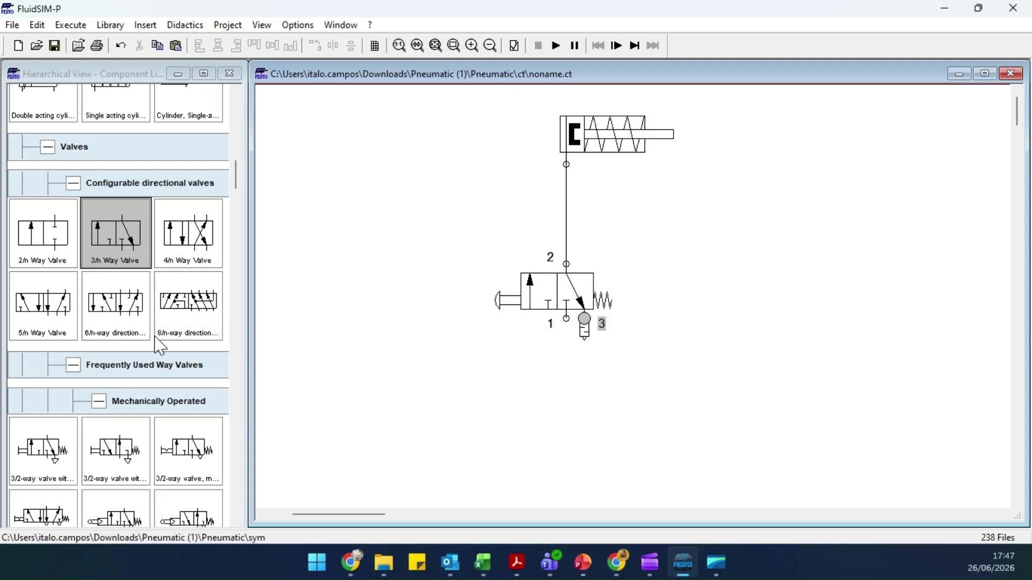
# - Place a compressed air supply below the way valve and connect it to port 1
pyautogui.scroll(10, 156, 328)
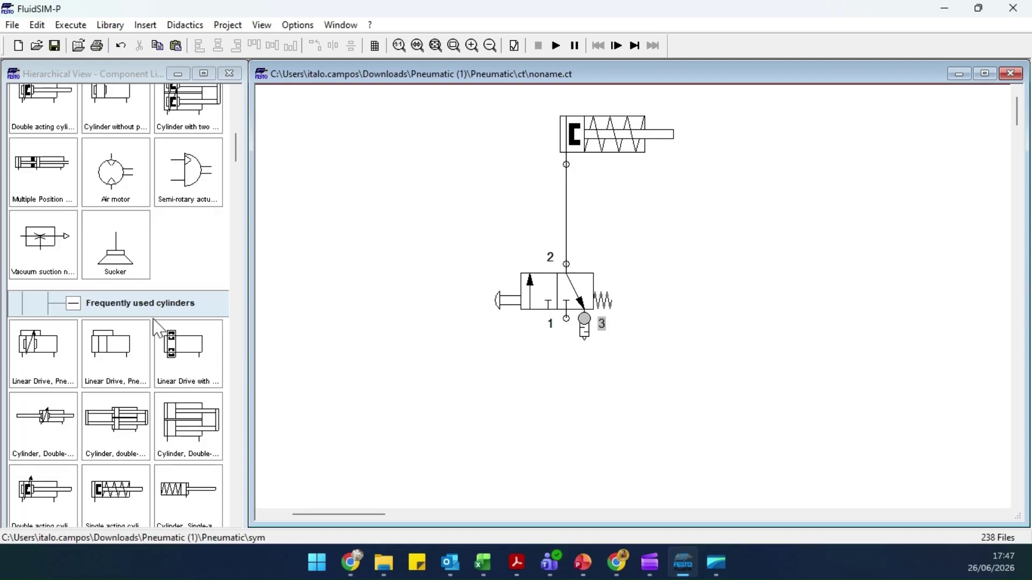
pyautogui.scroll(7, 156, 328)
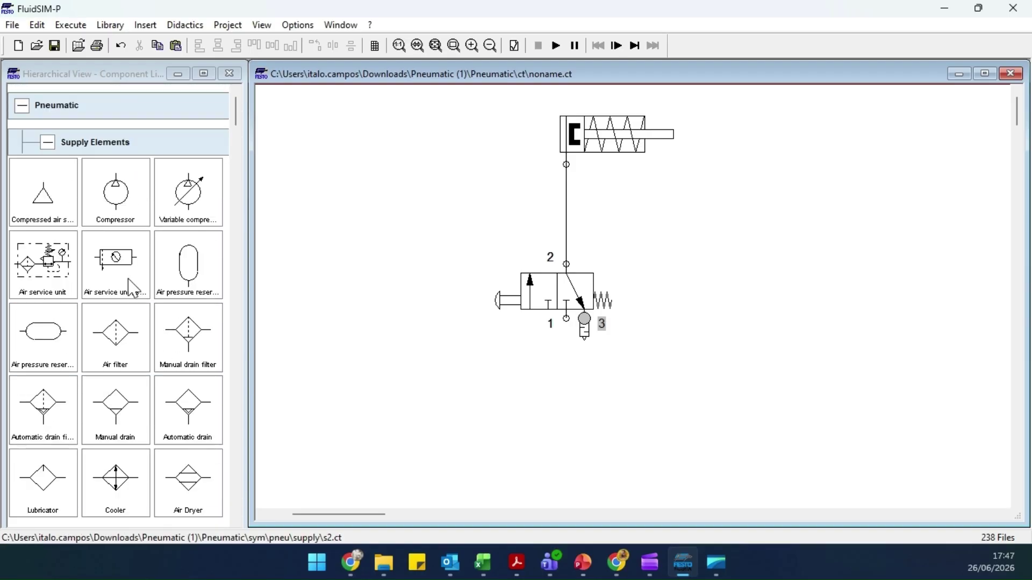
pyautogui.click(39, 189)
pyautogui.moveTo(39, 188)
pyautogui.mouseDown()
pyautogui.moveTo(88, 233)
pyautogui.moveTo(460, 414)
pyautogui.moveTo(576, 428)
pyautogui.moveTo(565, 318)
pyautogui.mouseUp()
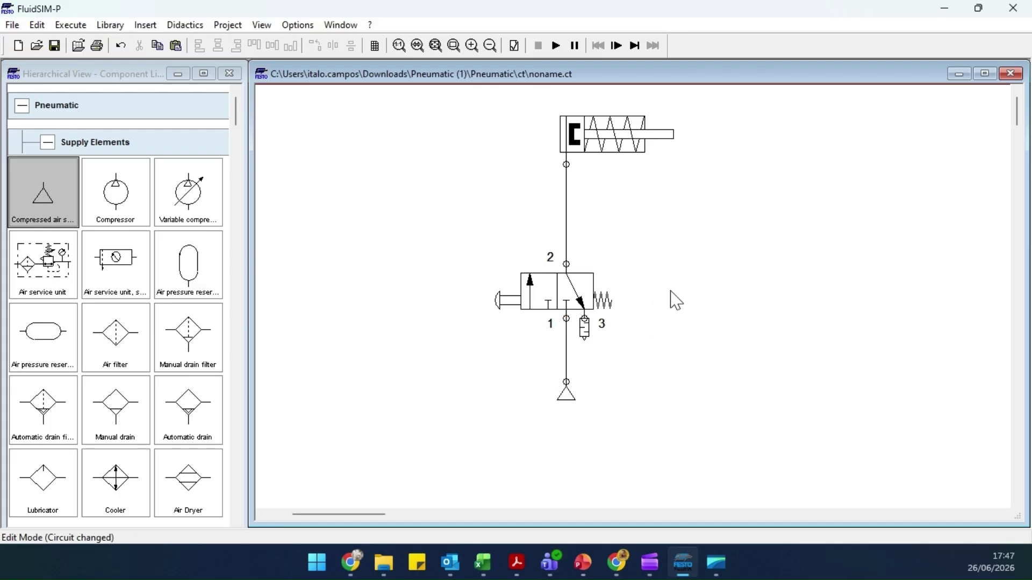
# - Simulate the circuit, actuating the push-button valve to test the cylinder's stroke, and stop the simulation
pyautogui.click(556, 46)
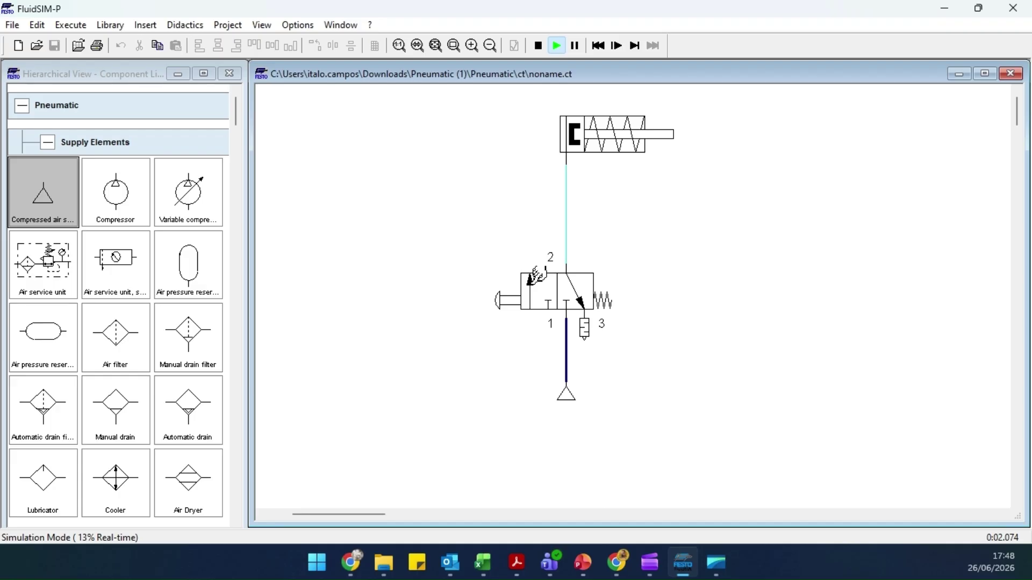
pyautogui.click(547, 280)
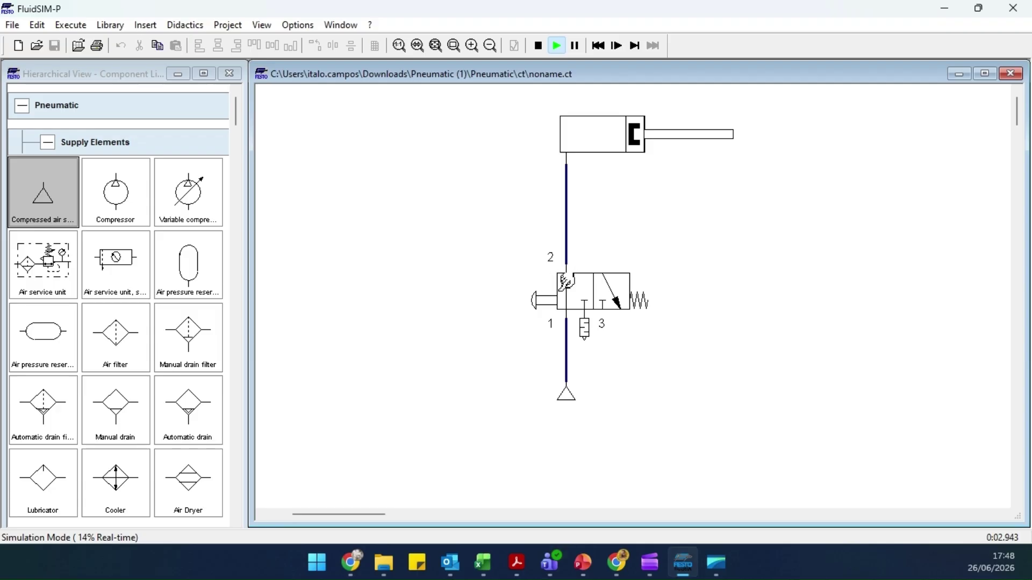
pyautogui.click(566, 281)
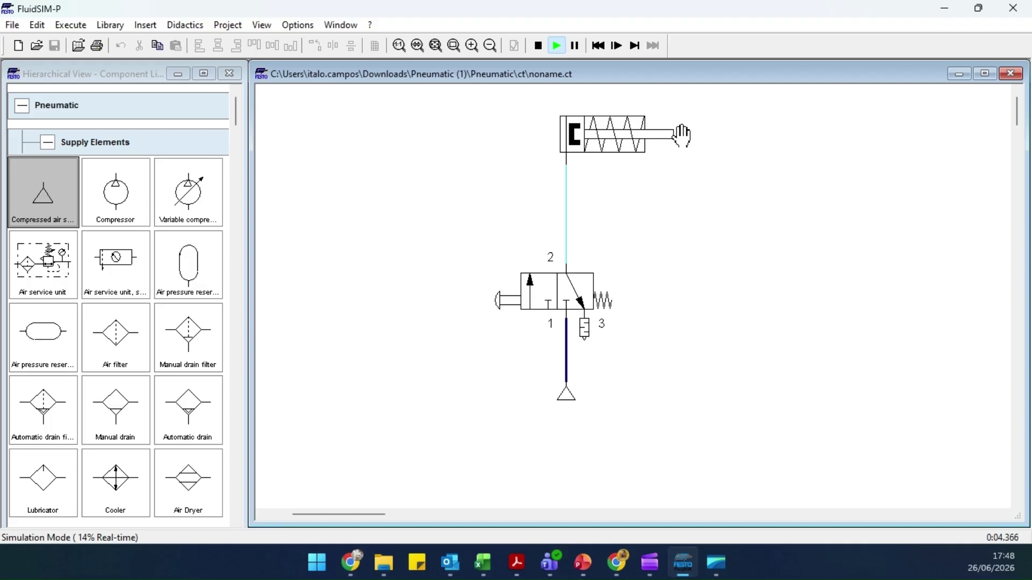
pyautogui.click(538, 46)
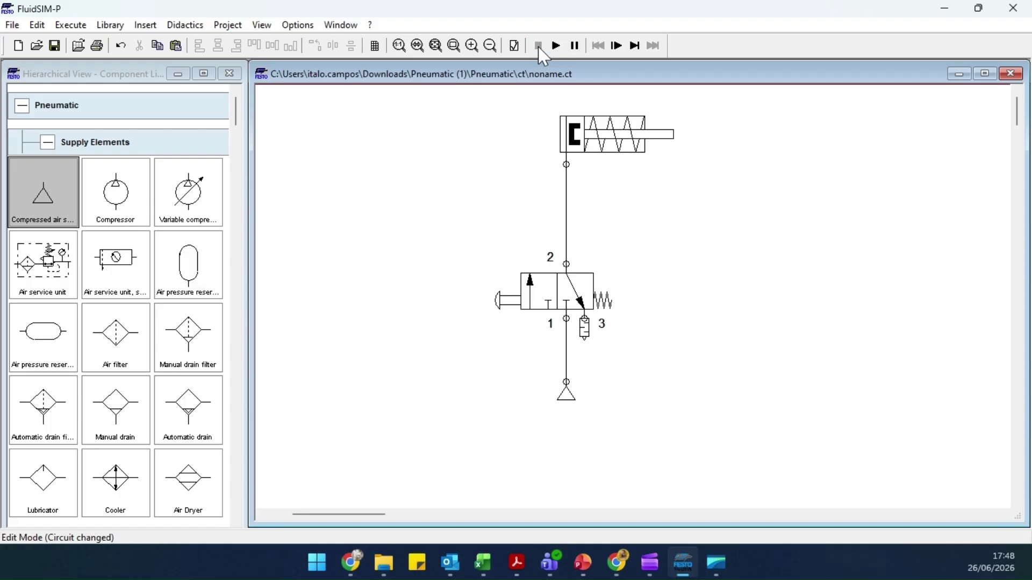
# - Change the way valve's left manual actuation to the mushroom push-button with detent
pyautogui.click(558, 289)
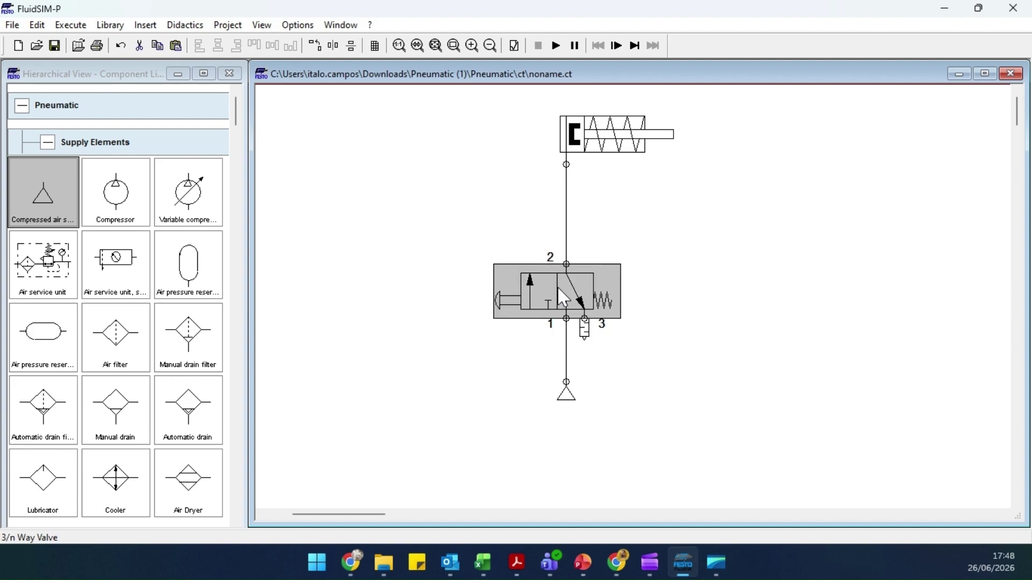
pyautogui.rightClick(558, 291)
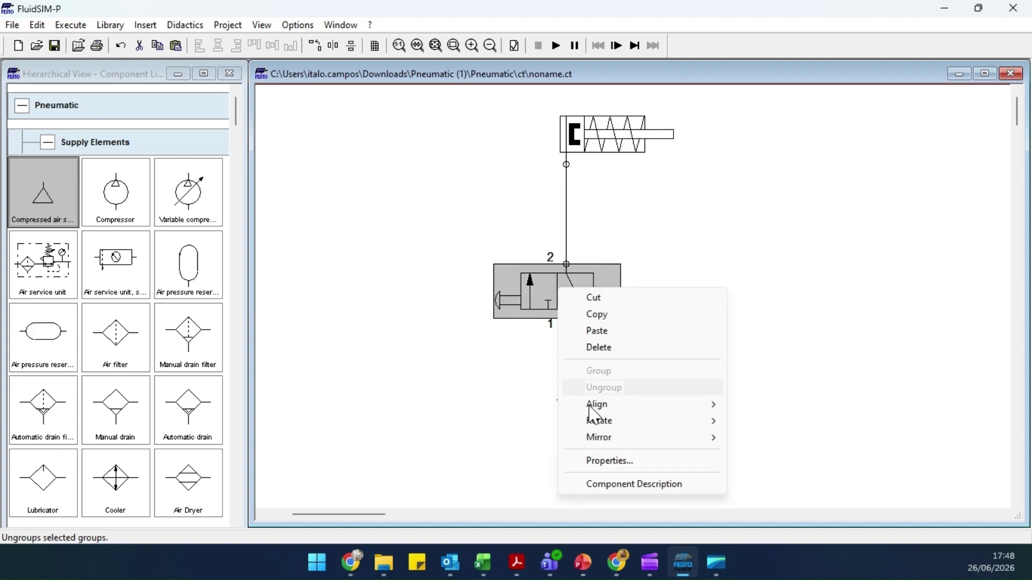
pyautogui.click(604, 463)
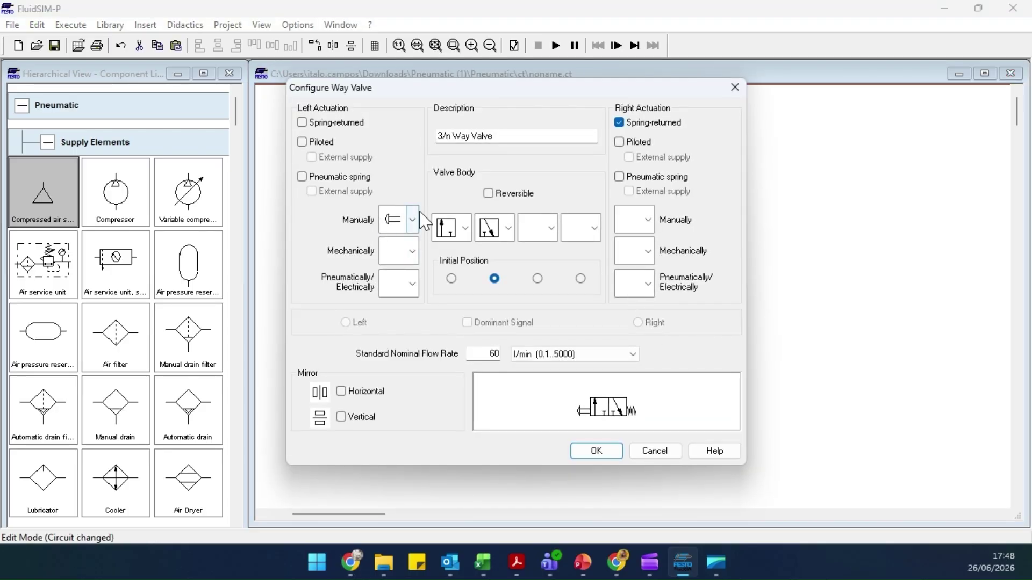
pyautogui.click(413, 221)
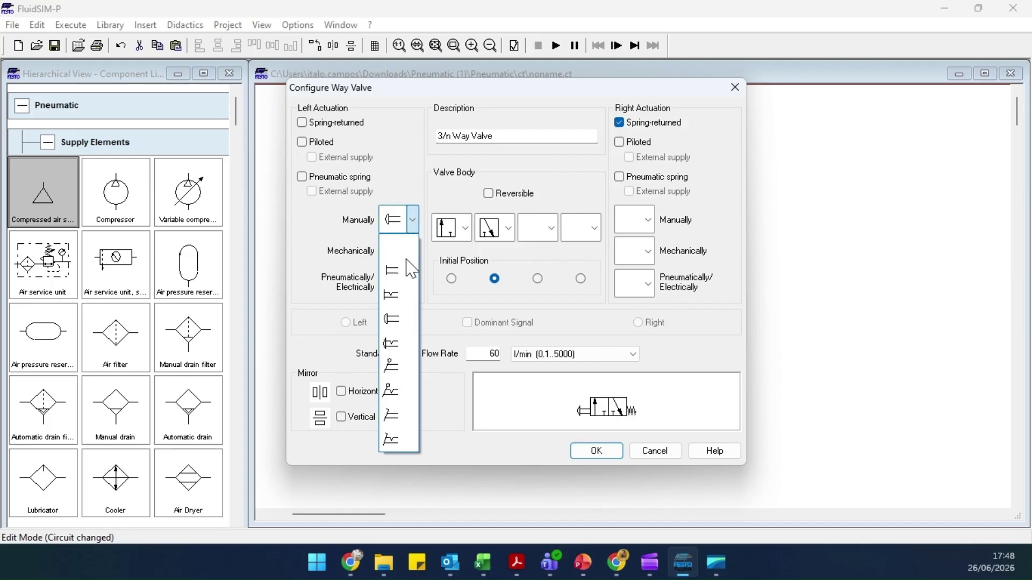
pyautogui.click(392, 346)
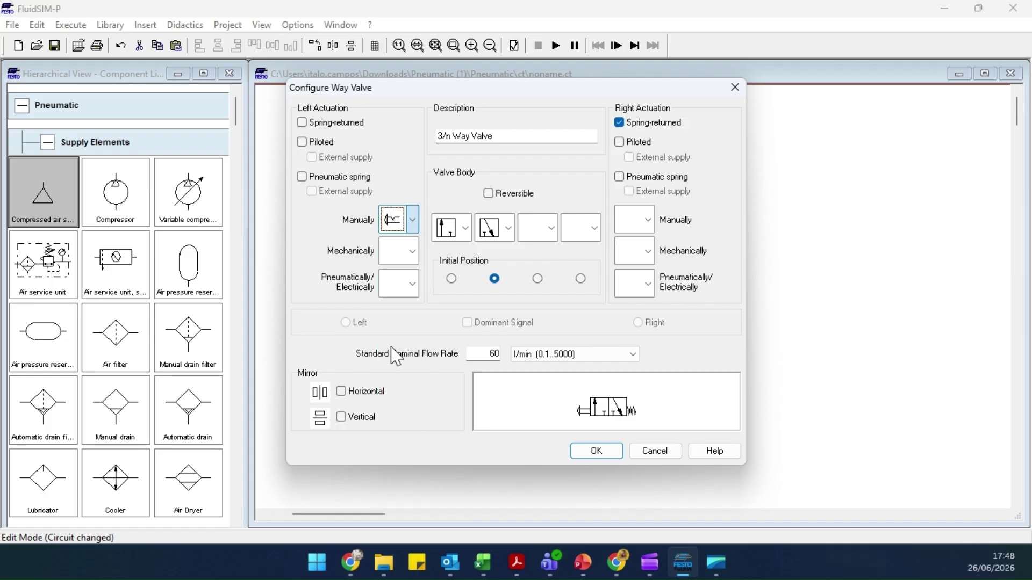
pyautogui.click(595, 451)
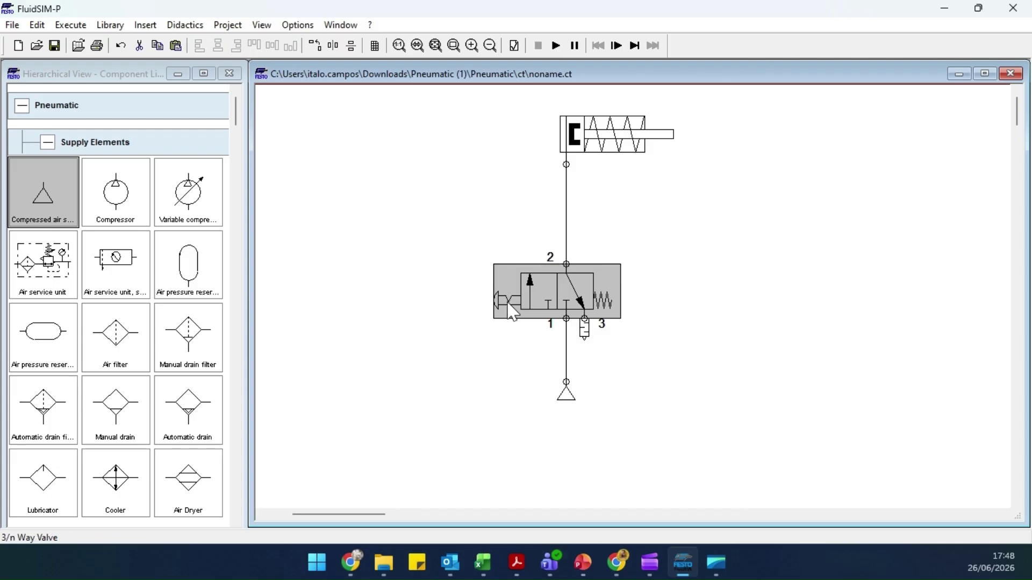
# - Simulate the circuit, switching the detented valve on and off to test the cylinder's stroke, and stop the simulation
pyautogui.click(556, 46)
pyautogui.click(537, 293)
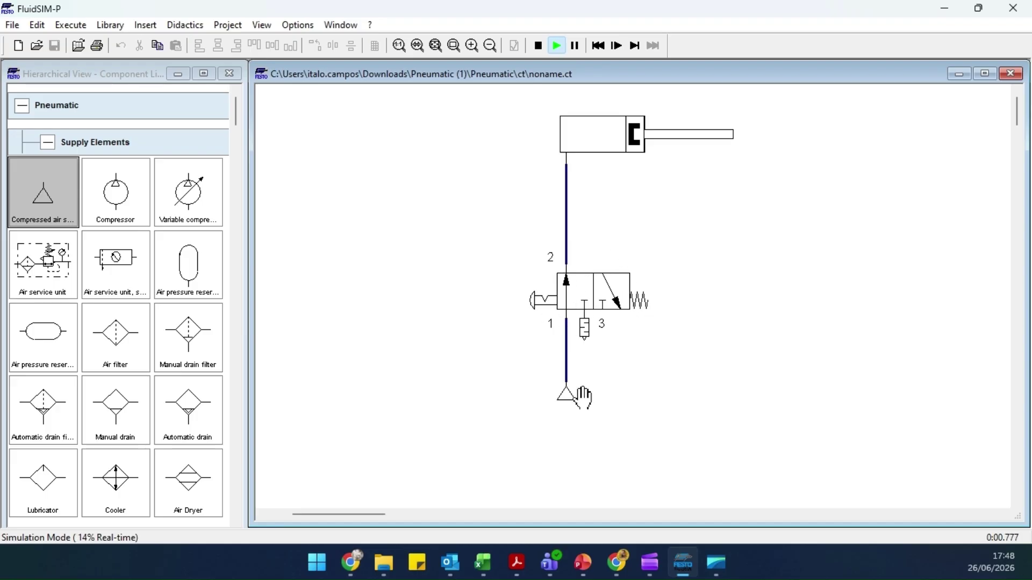
pyautogui.click(570, 282)
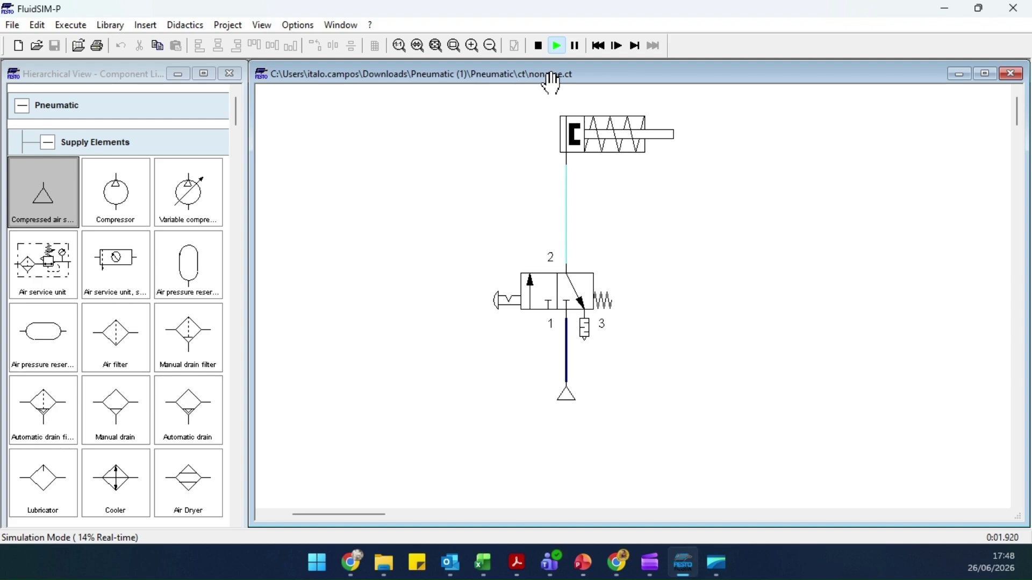
pyautogui.click(538, 46)
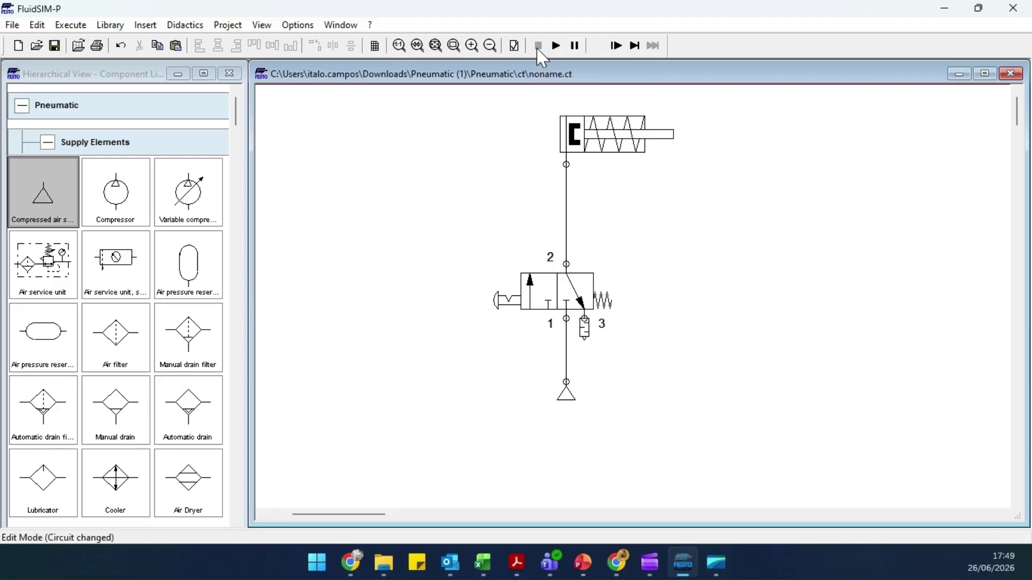
# - Set the simulation speed's slow-motion factor to 1:10
pyautogui.click(297, 27)
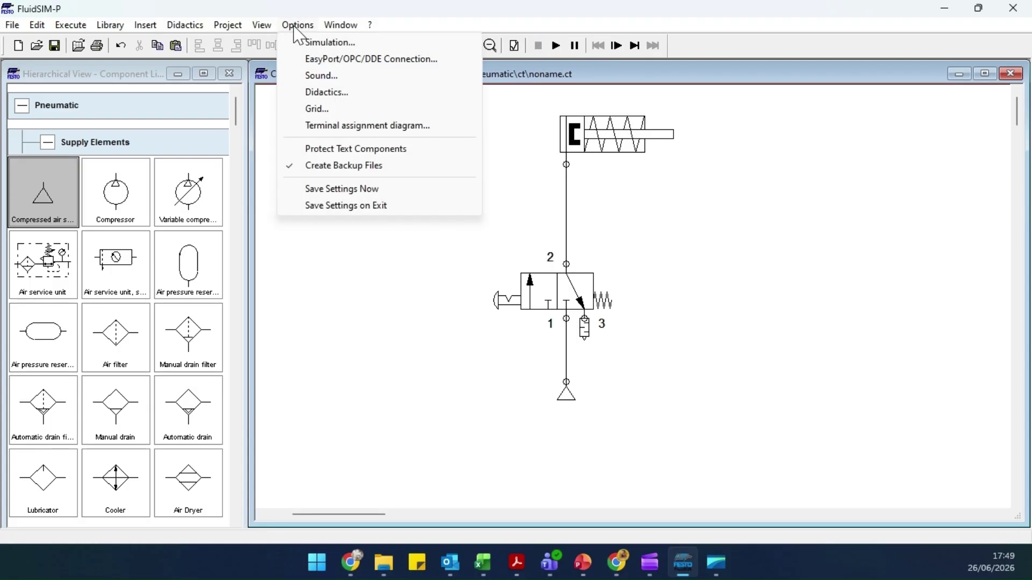
pyautogui.click(327, 43)
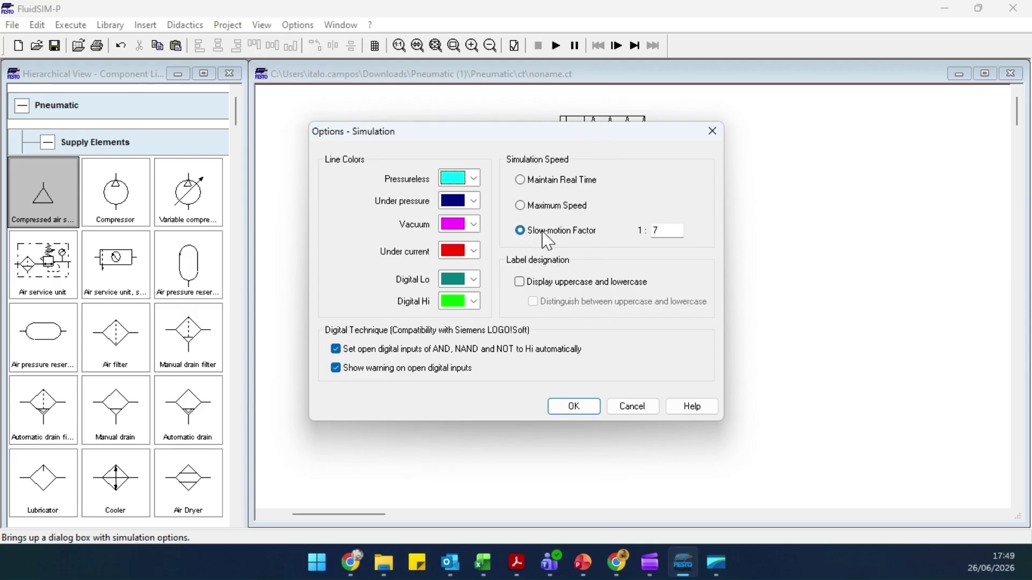
pyautogui.click(657, 234)
pyautogui.click(575, 407)
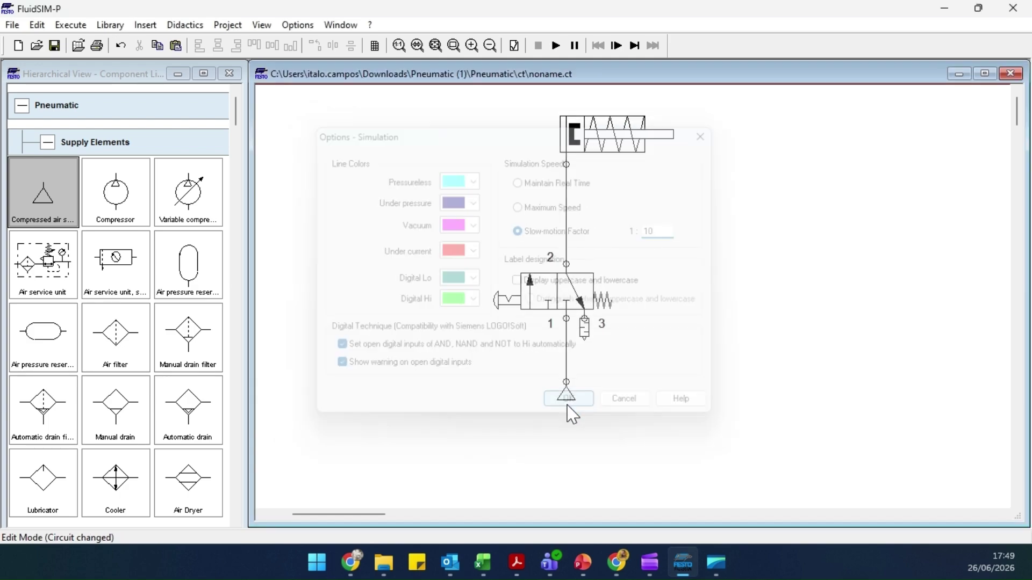
# - Simulate the circuit at the slower speed, actuating the detented valve, and stop the simulation
pyautogui.click(555, 45)
pyautogui.click(545, 283)
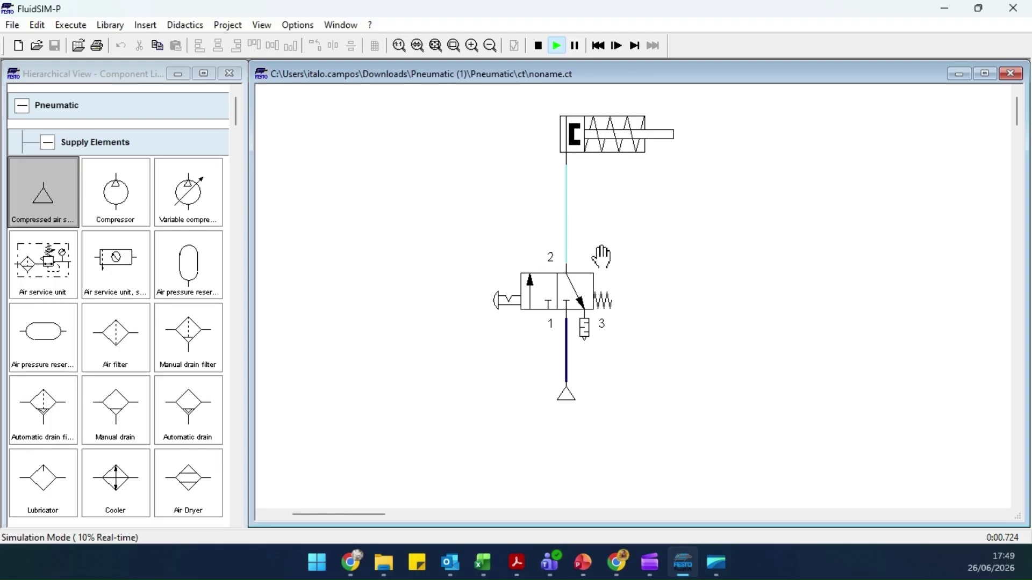
pyautogui.click(538, 46)
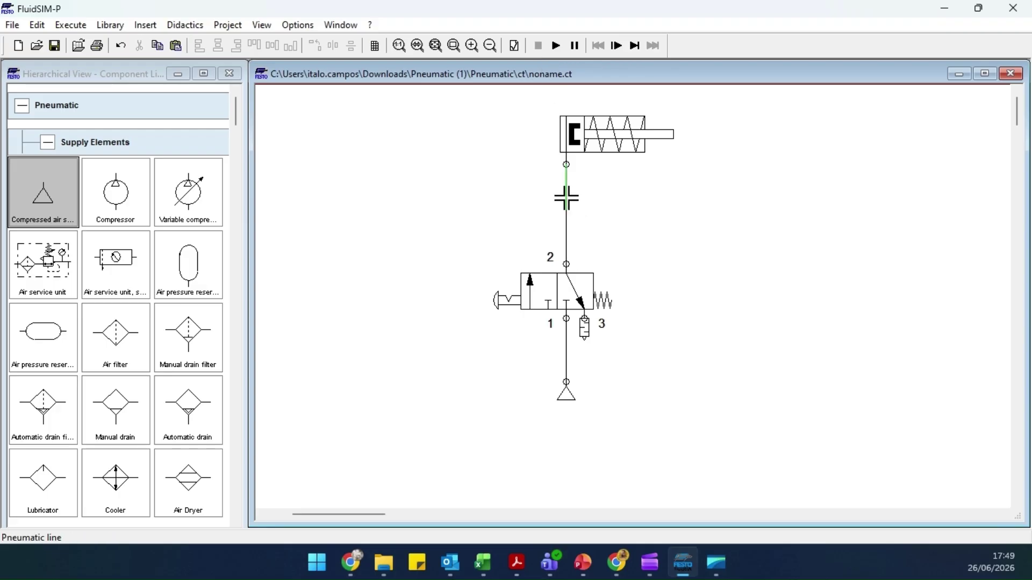
# - Delete the line between the cylinder and valve port 2, and replace the line between the air supply and port 1
pyautogui.press('Delete')
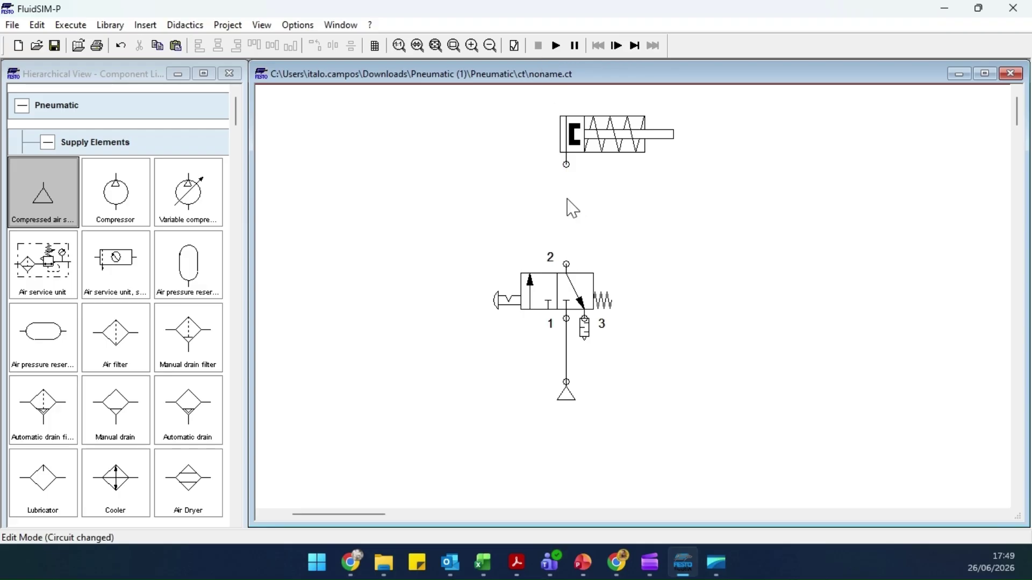
pyautogui.rightClick(565, 344)
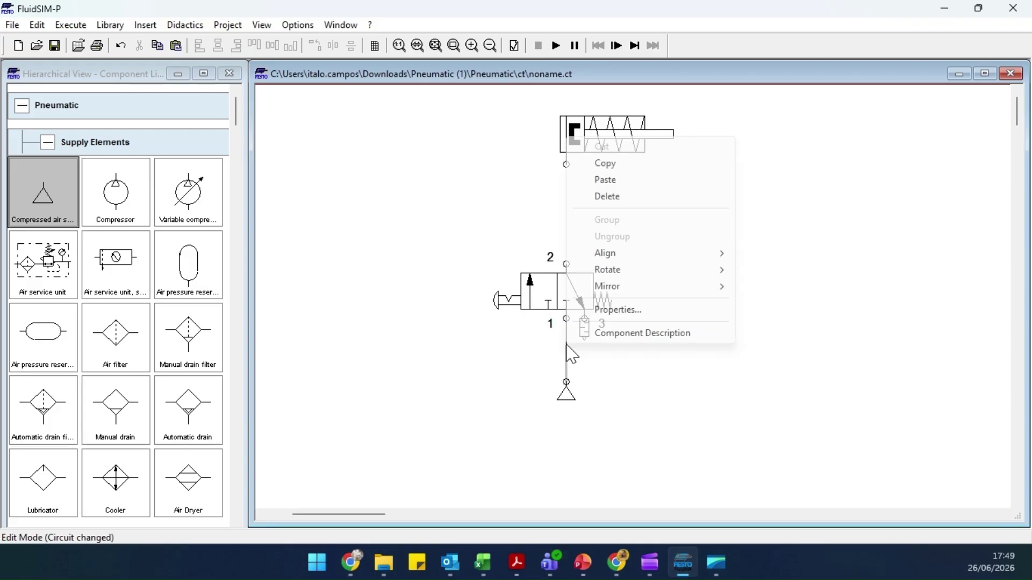
pyautogui.click(607, 197)
pyautogui.moveTo(566, 381); pyautogui.dragTo(567, 322)
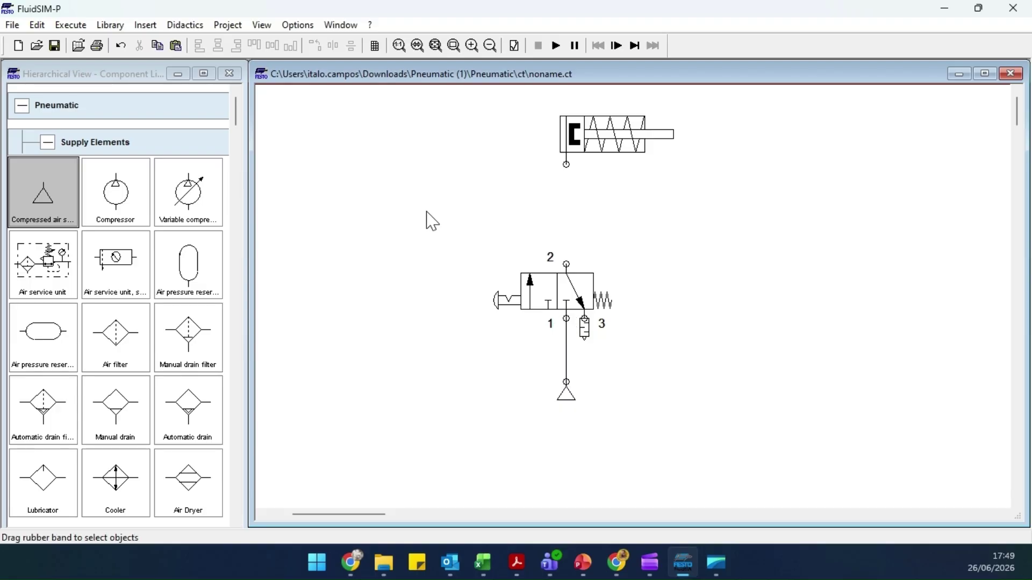
# - Move the push-button valve together with its air supply down and to the left, away from beneath the cylinder
pyautogui.moveTo(427, 212); pyautogui.dragTo(687, 440)
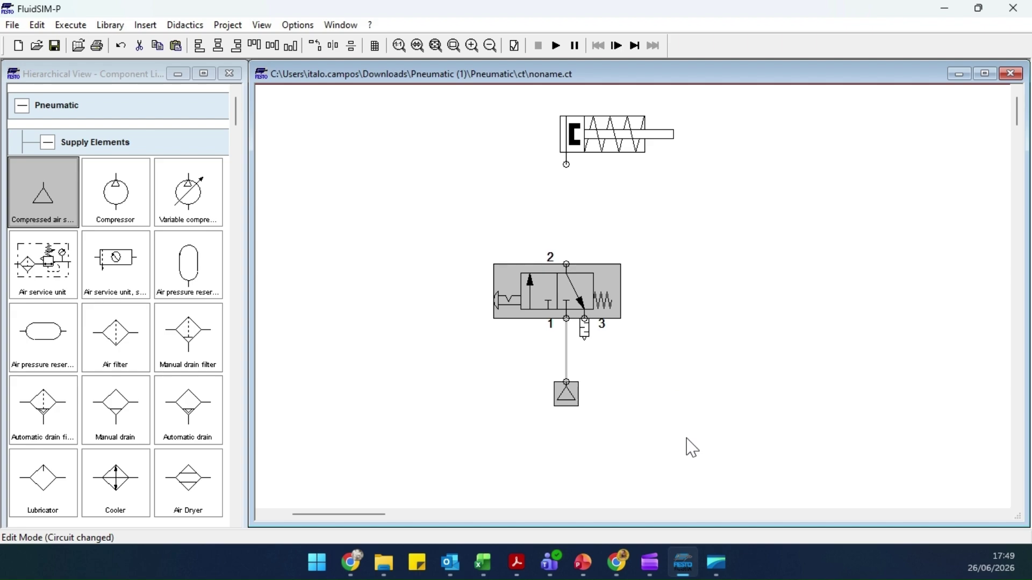
pyautogui.moveTo(555, 288); pyautogui.dragTo(454, 299)
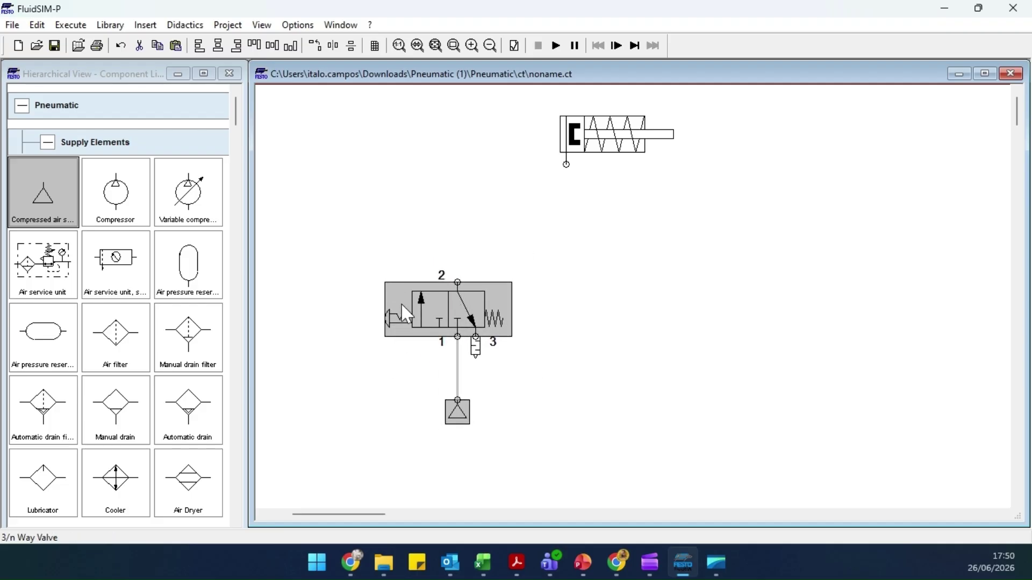
pyautogui.click(345, 252)
# - Place a second 3/n way valve directly below the single acting cylinder and connect its port 2 to the cylinder
pyautogui.scroll(-5, 107, 293)
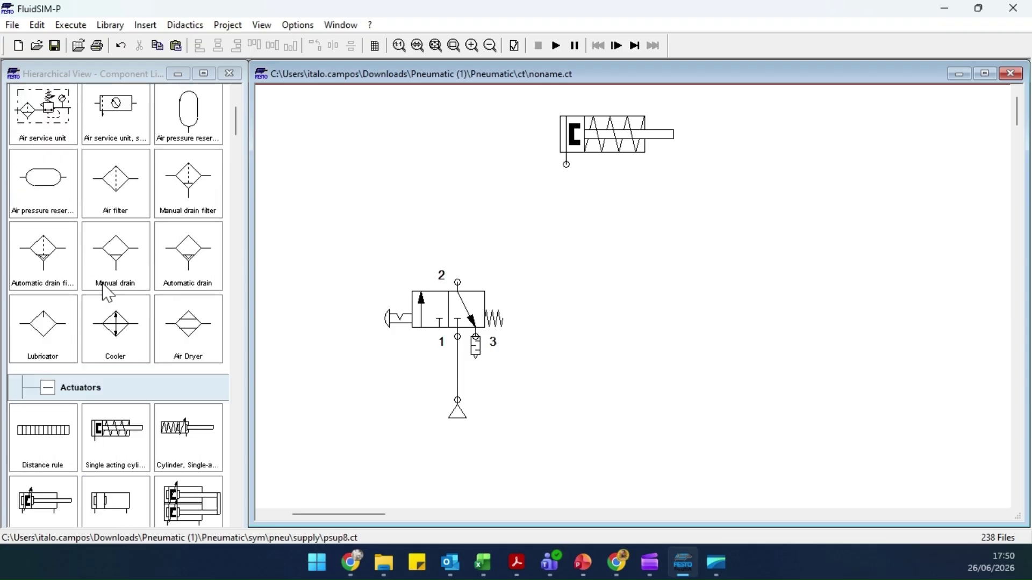
pyautogui.scroll(-10, 118, 291)
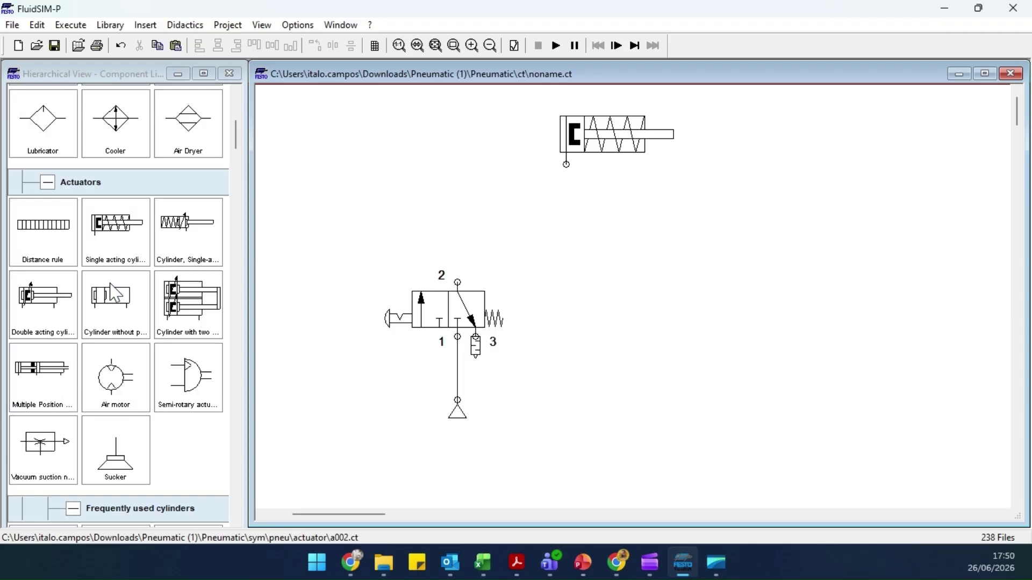
pyautogui.scroll(-3, 111, 299)
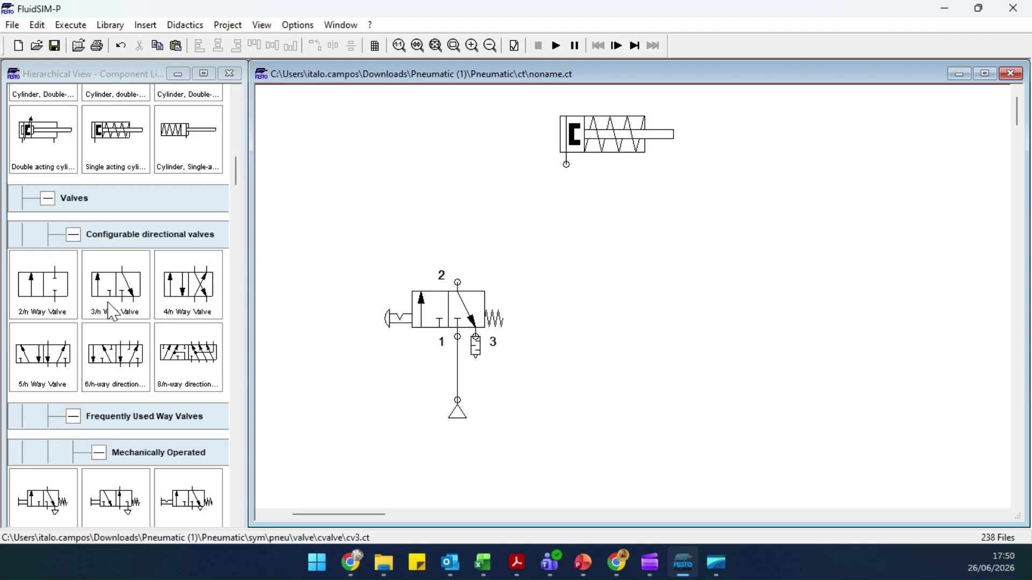
pyautogui.moveTo(123, 300); pyautogui.dragTo(575, 242)
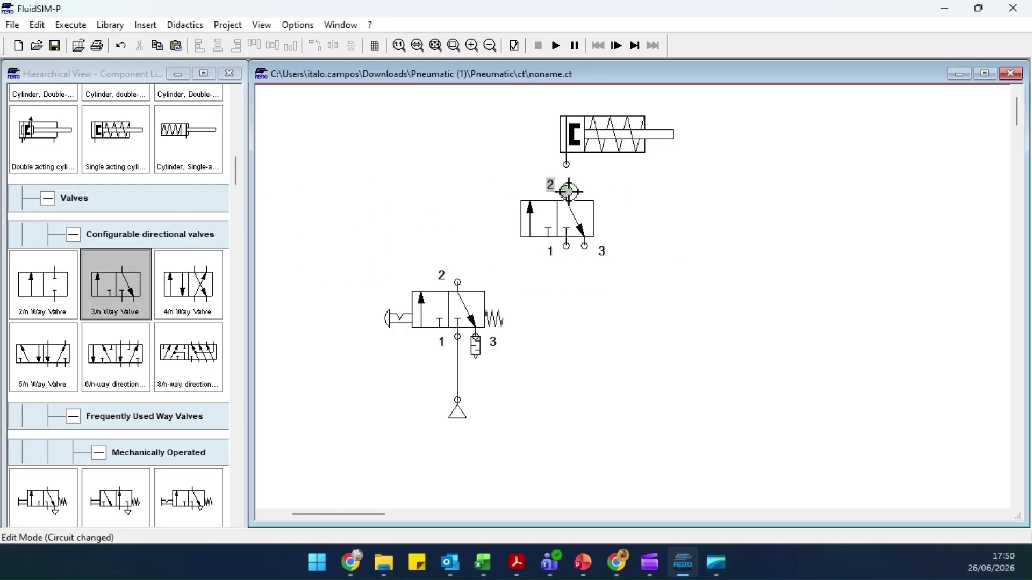
# - Configure the new 3/n way valve with pneumatic pilot actuation on the left and spring return on the right
pyautogui.click(454, 318)
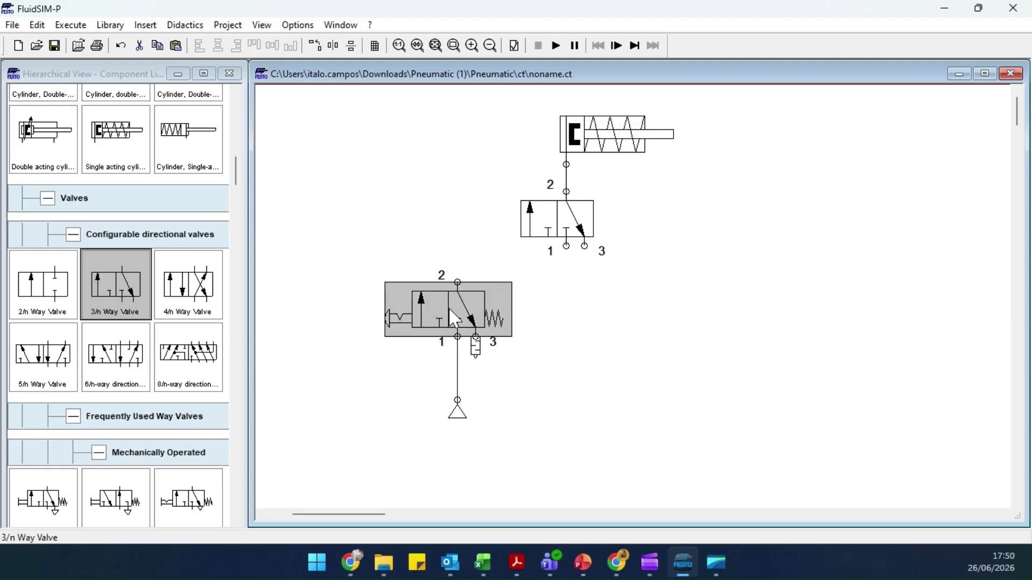
pyautogui.click(562, 222)
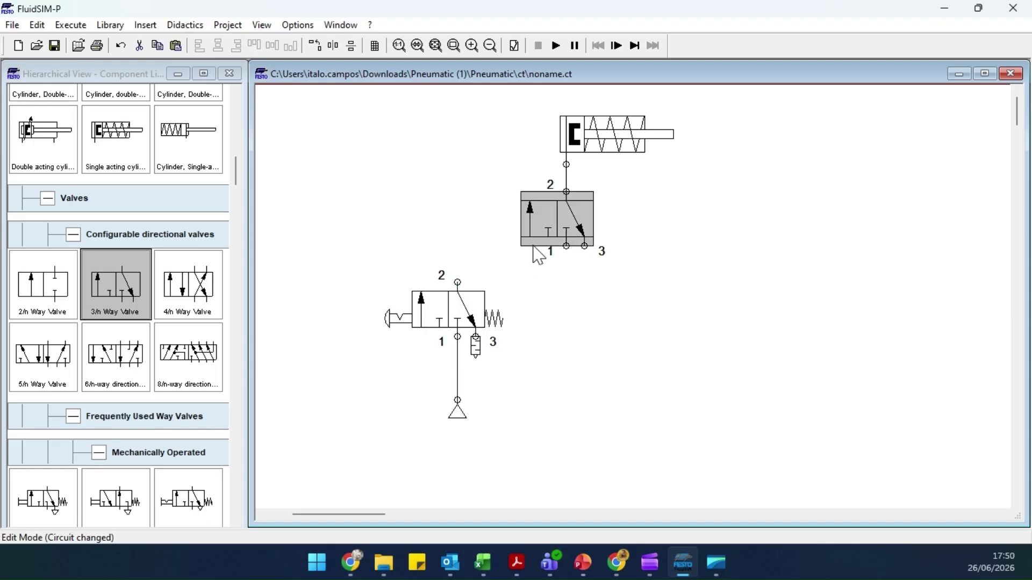
pyautogui.doubleClick(572, 226)
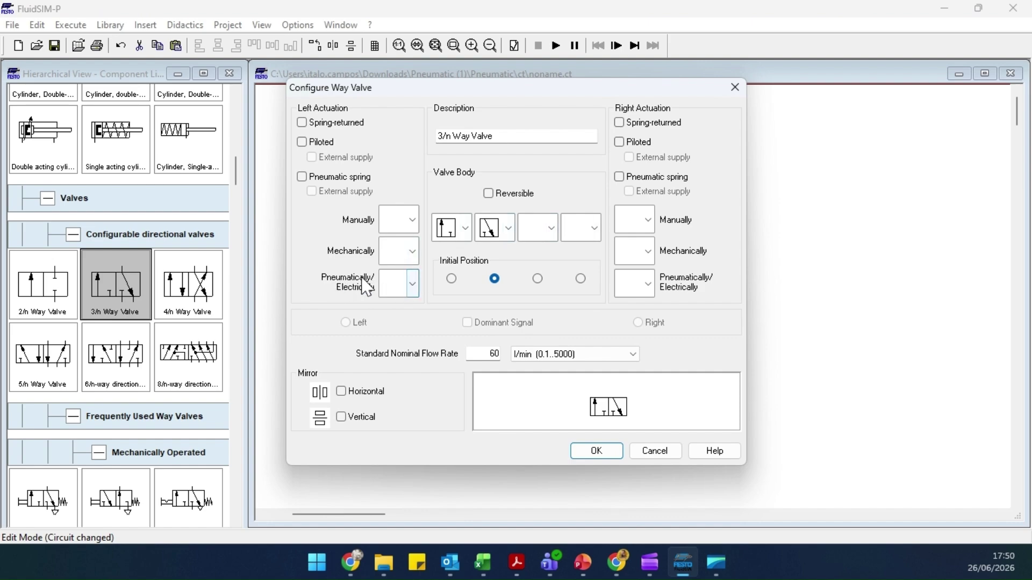
pyautogui.click(412, 285)
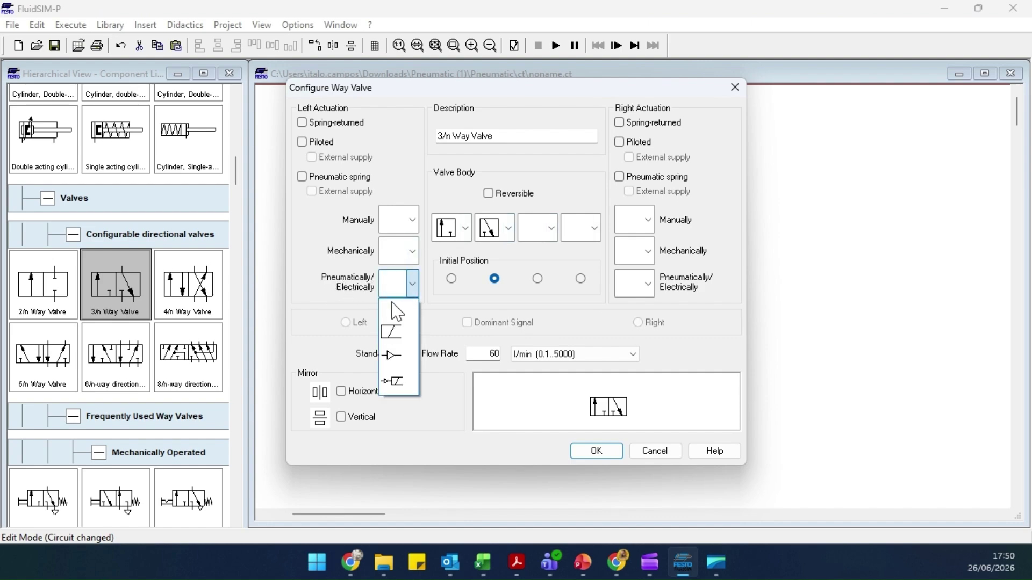
pyautogui.click(391, 357)
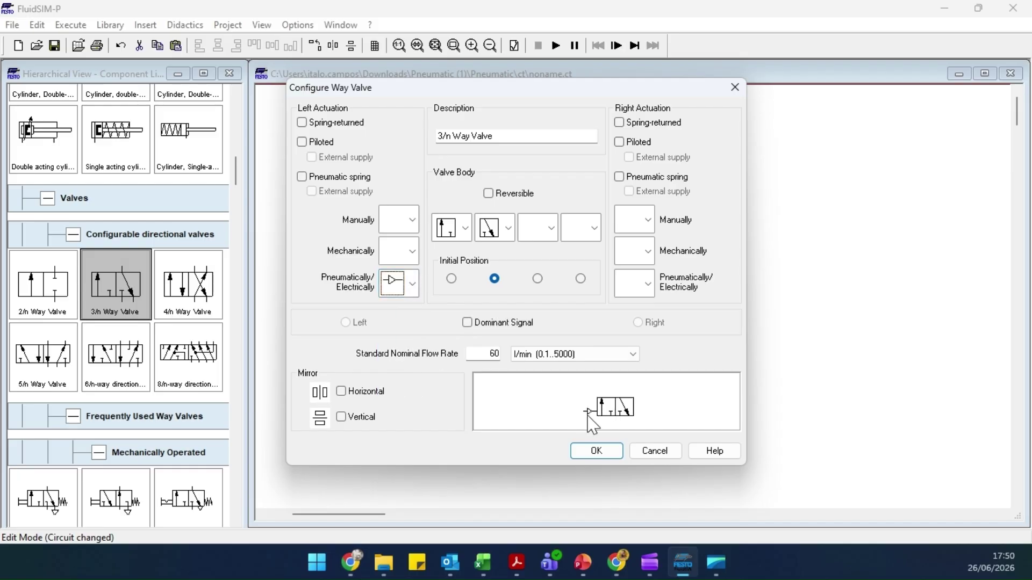
pyautogui.click(620, 123)
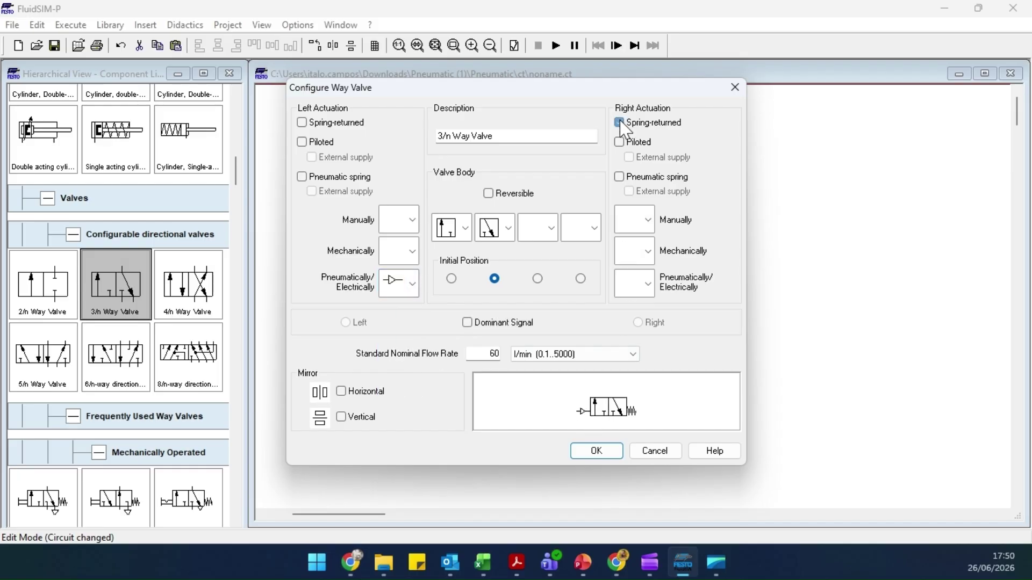
pyautogui.click(596, 453)
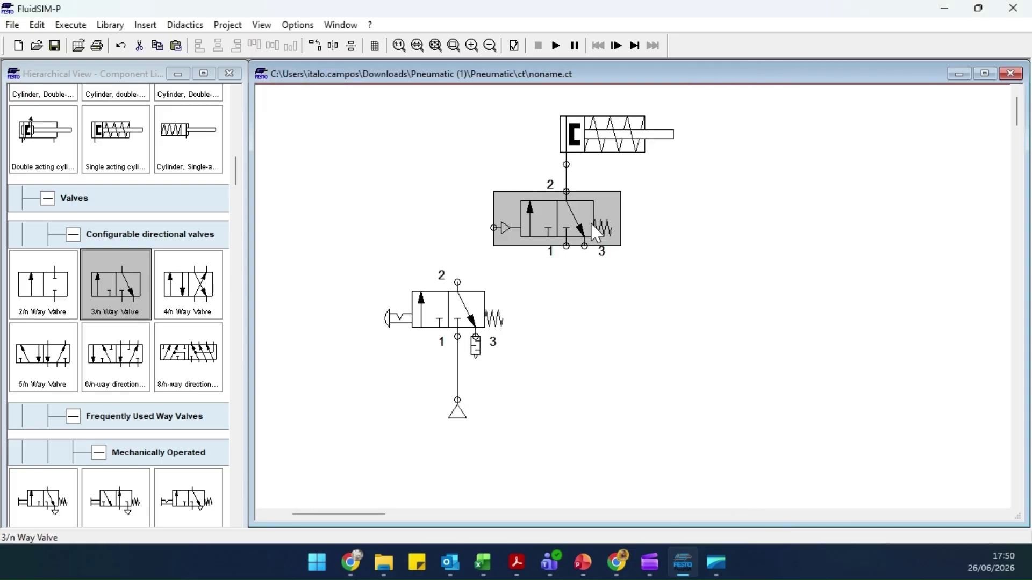
# - Connect port 2 of the push-button valve to the upper valve's pilot port and set that line's type to Control Line
pyautogui.click(458, 282)
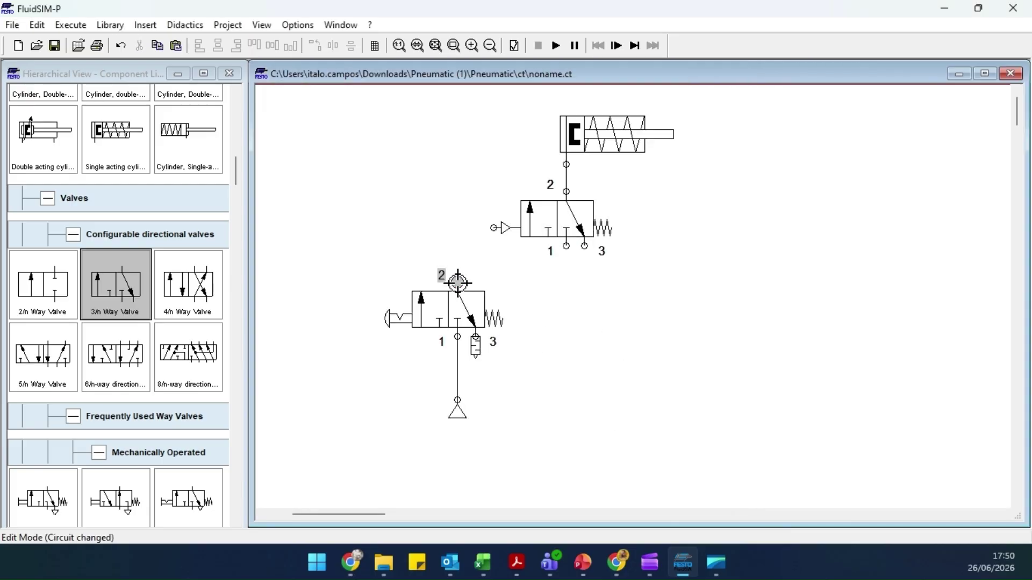
pyautogui.moveTo(457, 282); pyautogui.dragTo(493, 228)
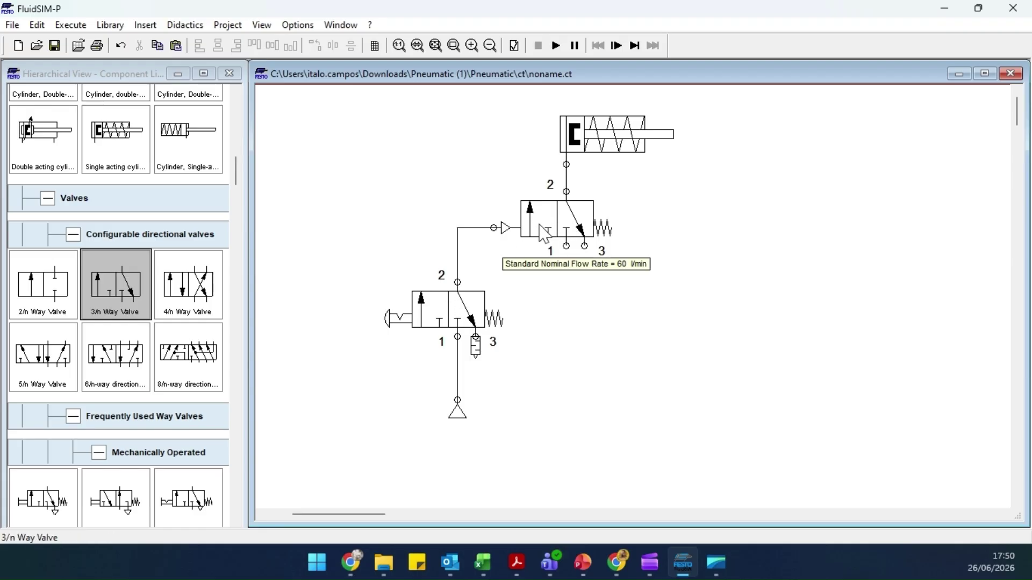
pyautogui.click(457, 247)
pyautogui.doubleClick(457, 252)
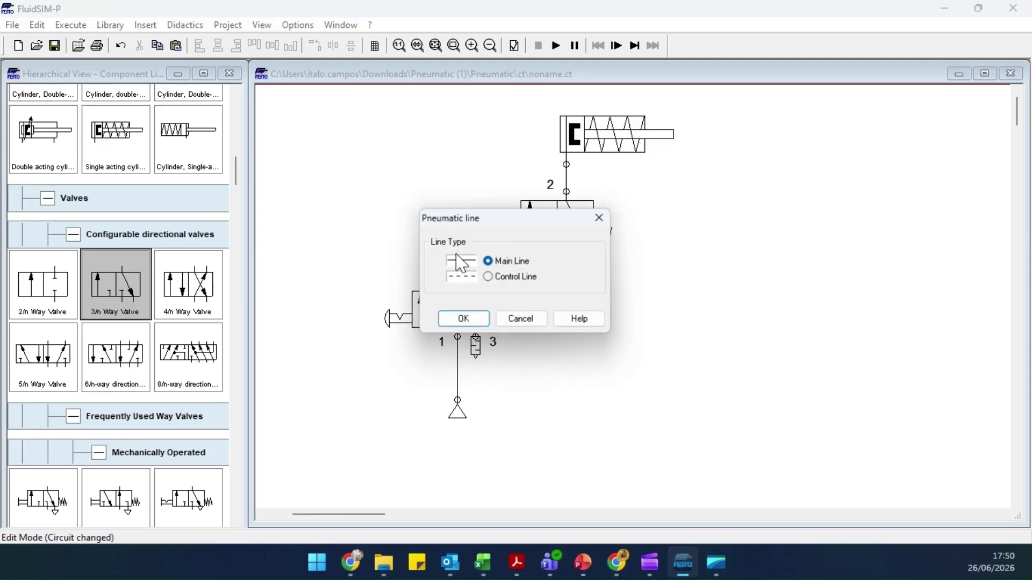
pyautogui.click(495, 277)
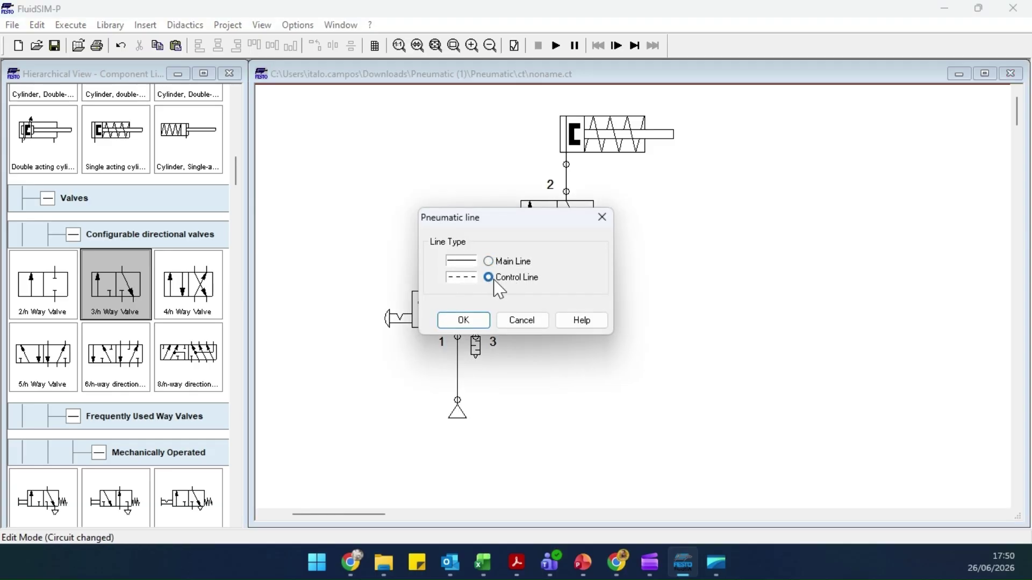
pyautogui.click(463, 320)
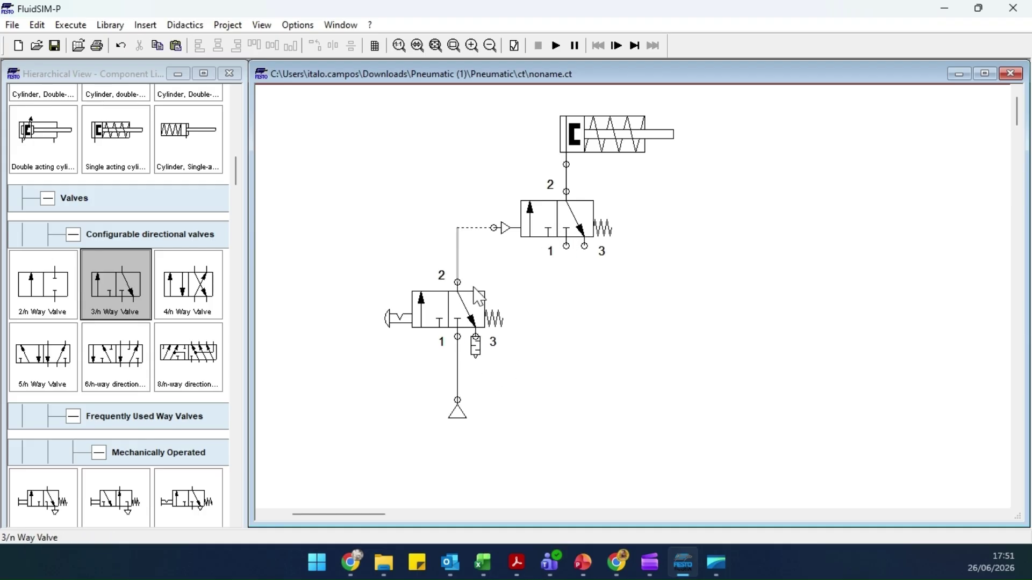
# - Try branching the air supply line to port 1 of the upper valve, and delete the resulting T-connection
pyautogui.click(567, 246)
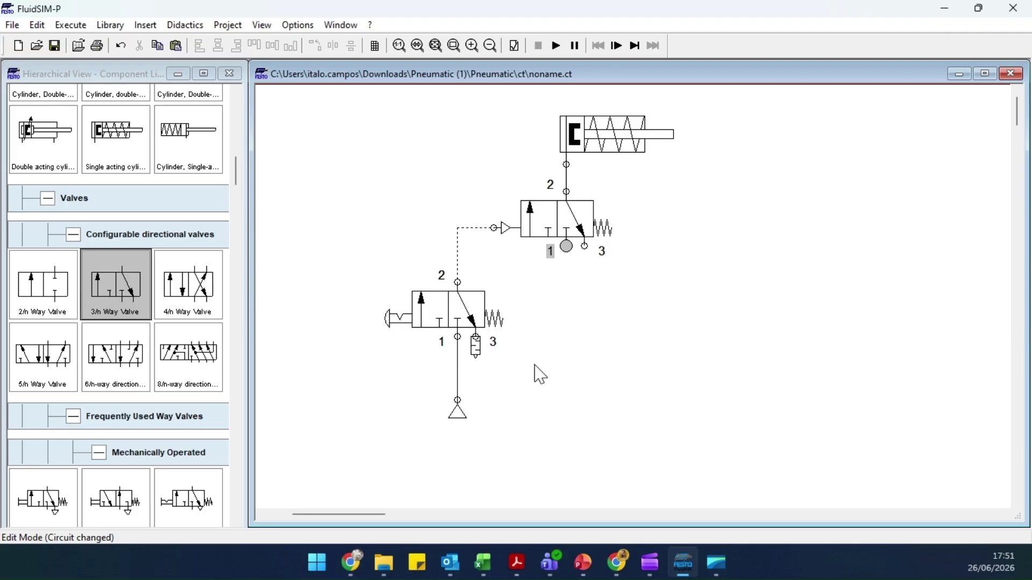
pyautogui.click(566, 246)
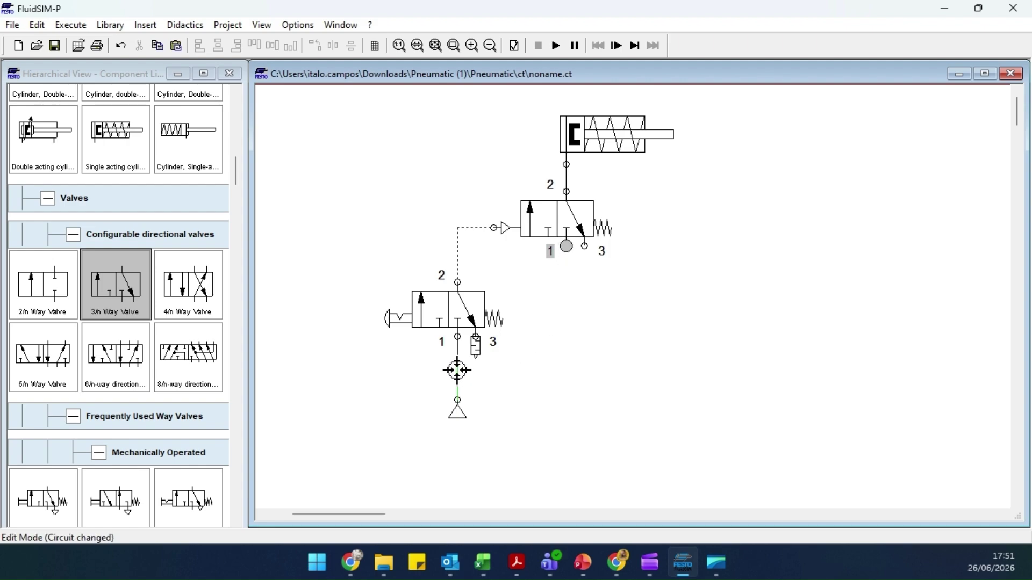
pyautogui.moveTo(566, 246); pyautogui.dragTo(457, 370)
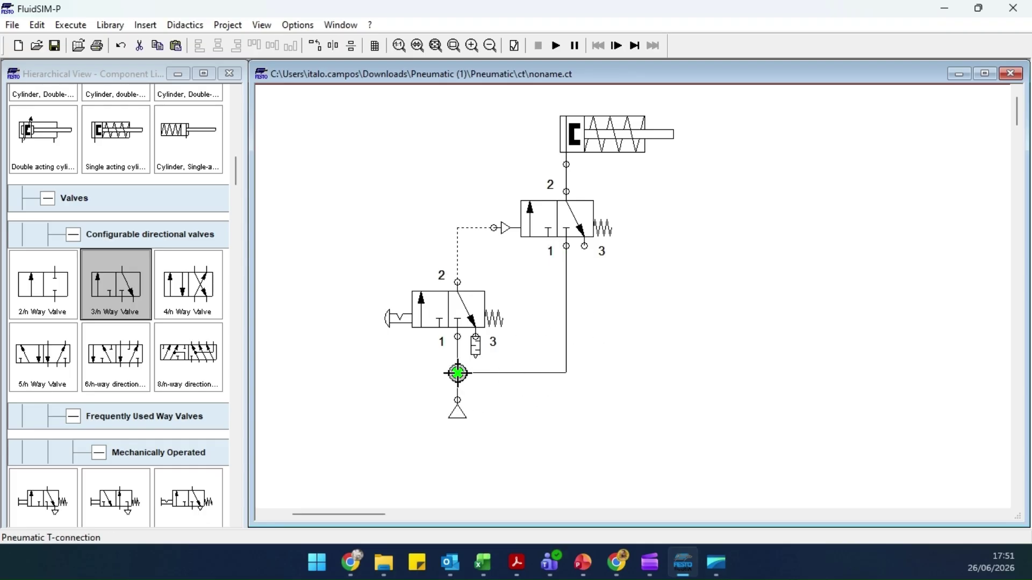
pyautogui.press('Delete')
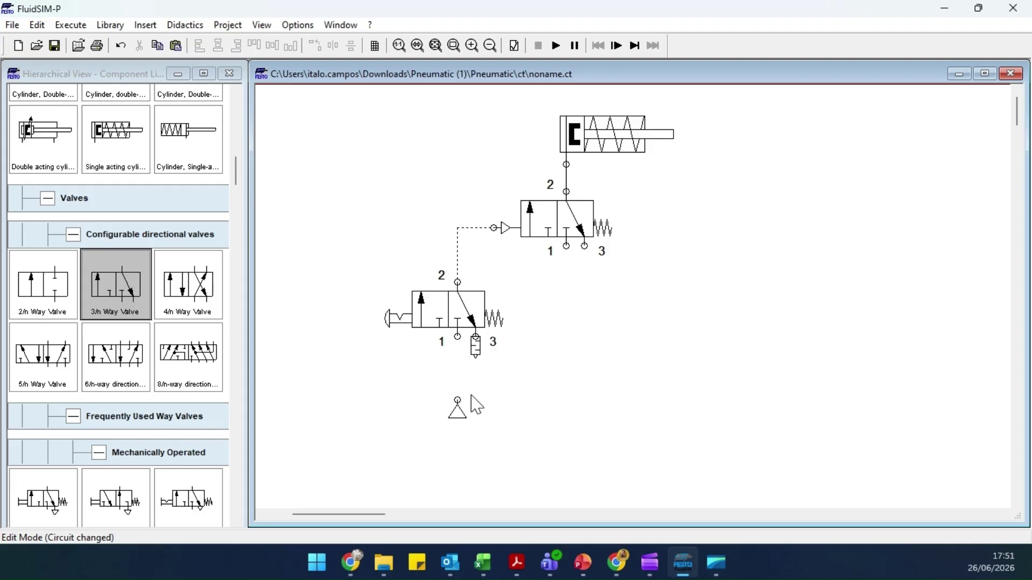
# - Reconnect the air supply to port 1 of the push-button valve and branch that line to the upper valve's port 1 with a T-connection
pyautogui.moveTo(458, 400); pyautogui.dragTo(457, 336)
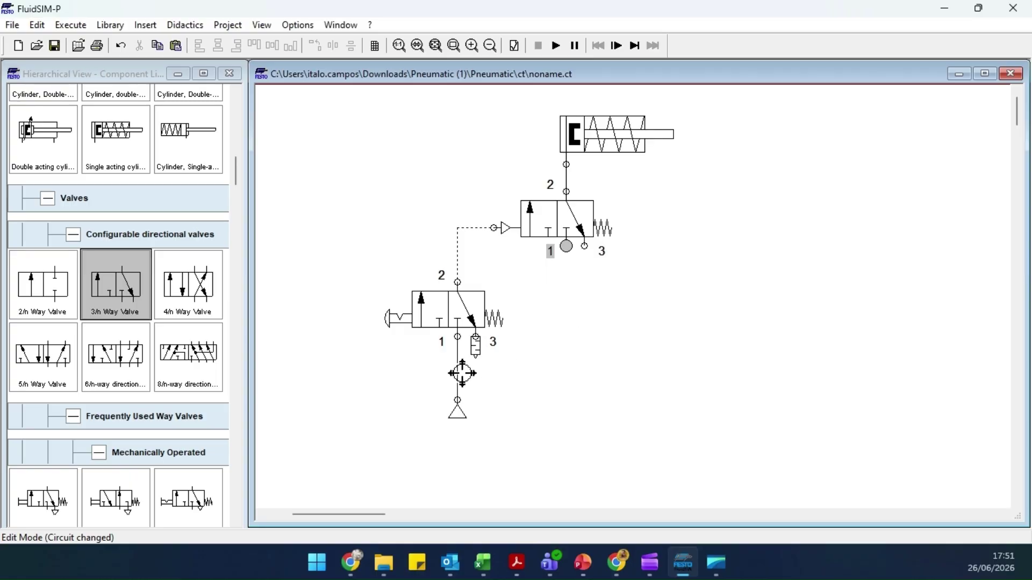
pyautogui.moveTo(457, 371); pyautogui.dragTo(456, 372)
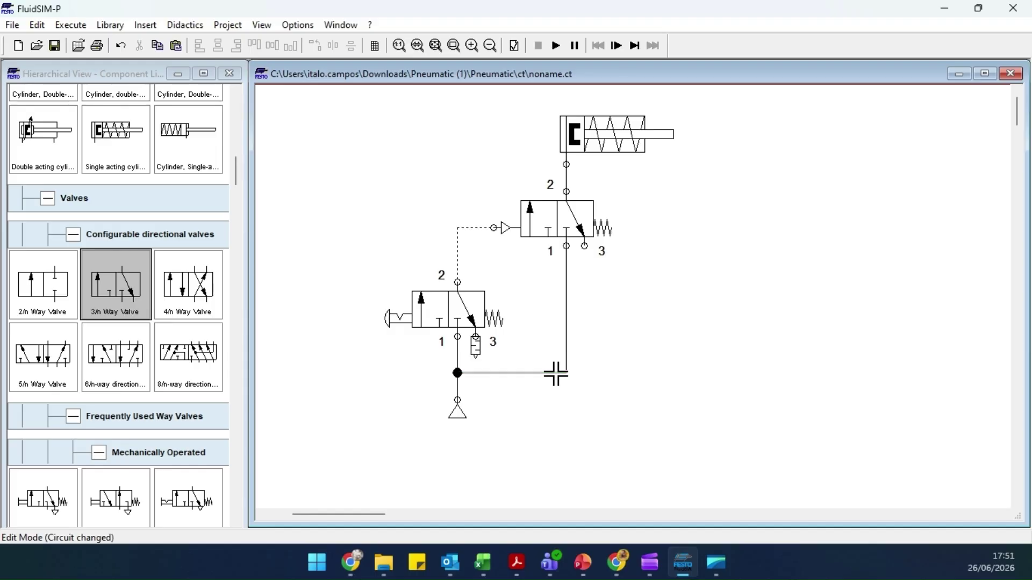
pyautogui.press('Delete')
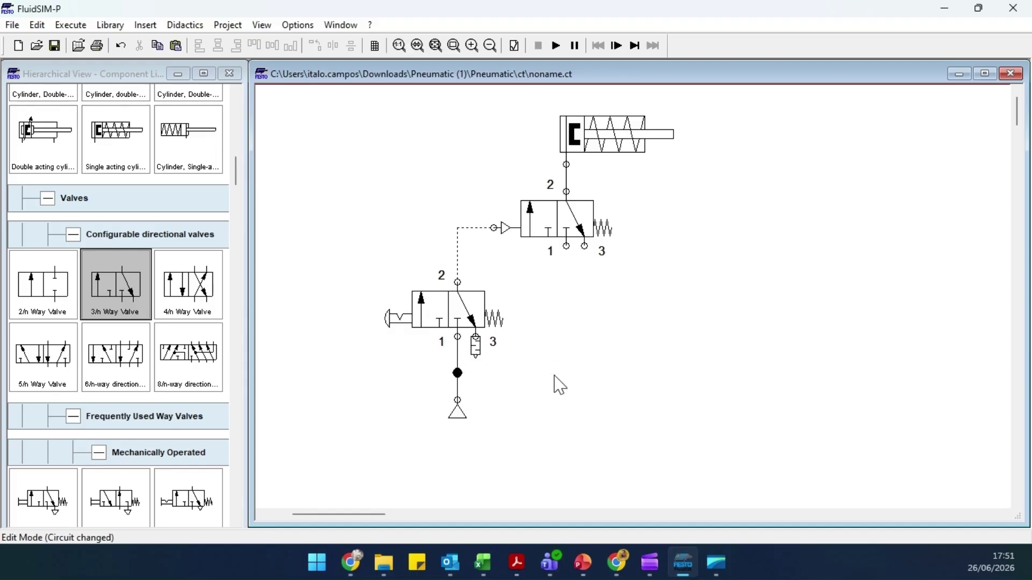
pyautogui.click(457, 372)
pyautogui.press('Delete')
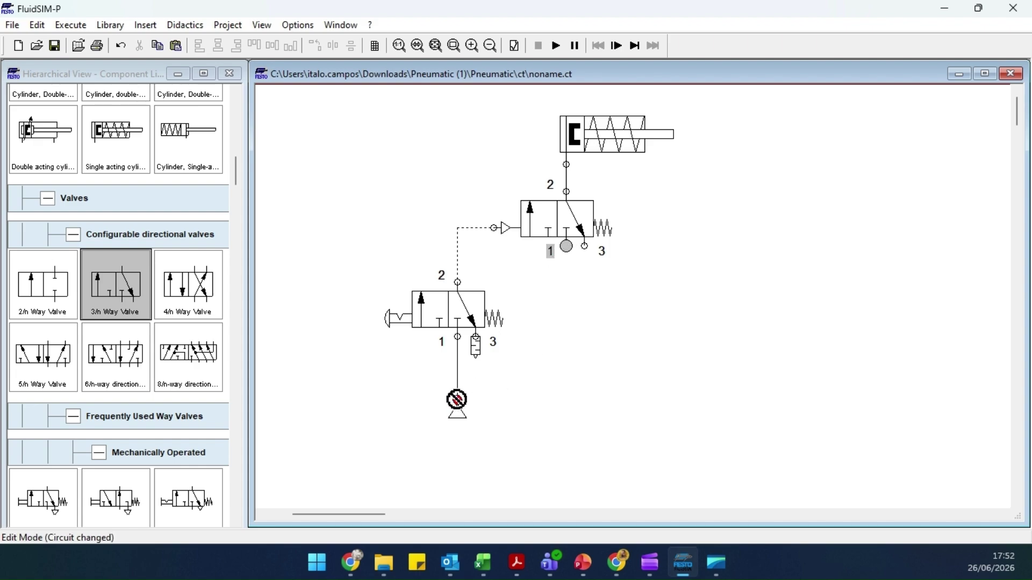
pyautogui.hotkey('ctrl', 'z')
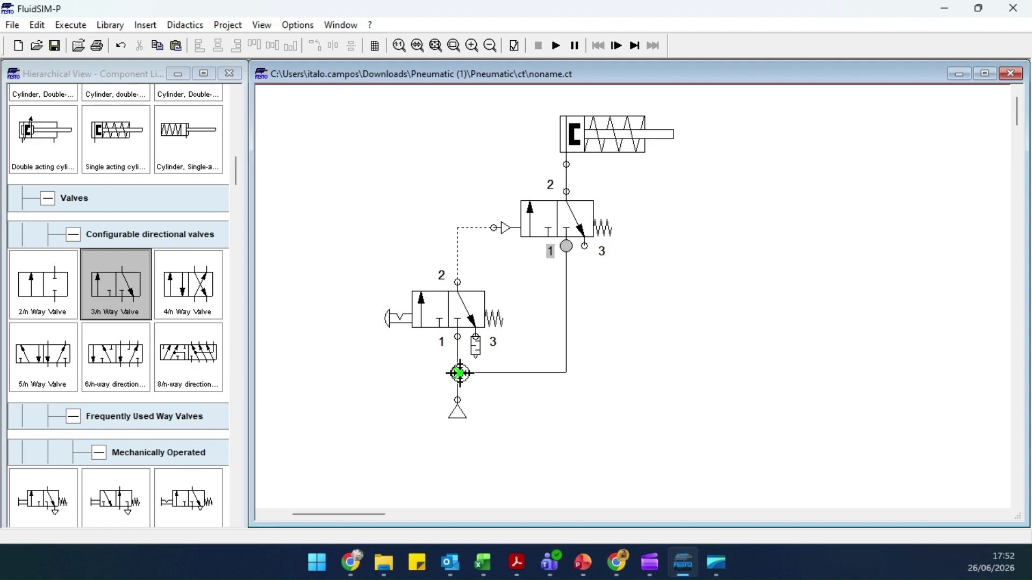
# - Fit port 3 of the upper valve with the exhaust terminator drawn as a downward triangle on a short stem
pyautogui.doubleClick(584, 247)
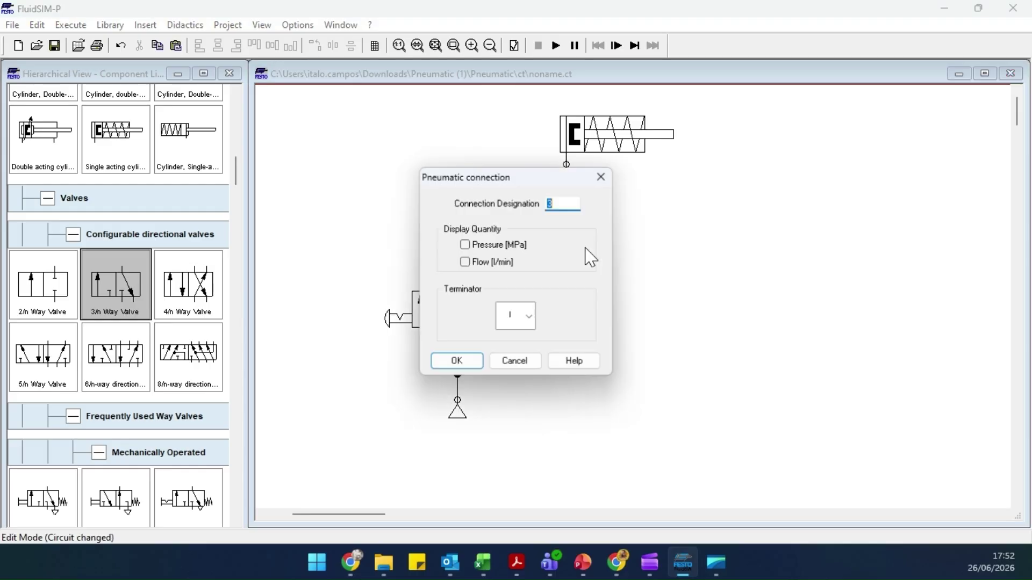
pyautogui.click(534, 318)
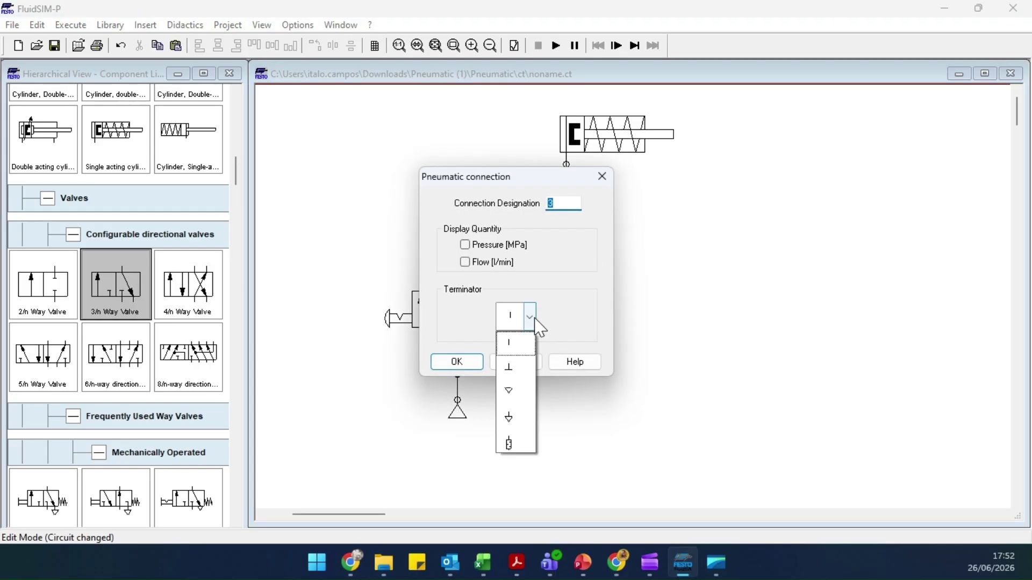
pyautogui.click(509, 420)
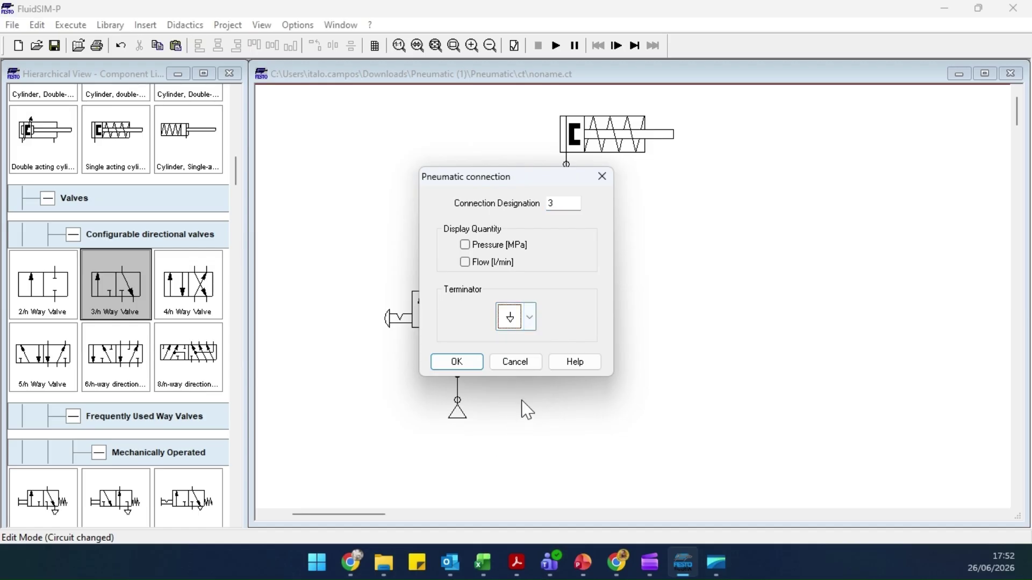
pyautogui.click(472, 368)
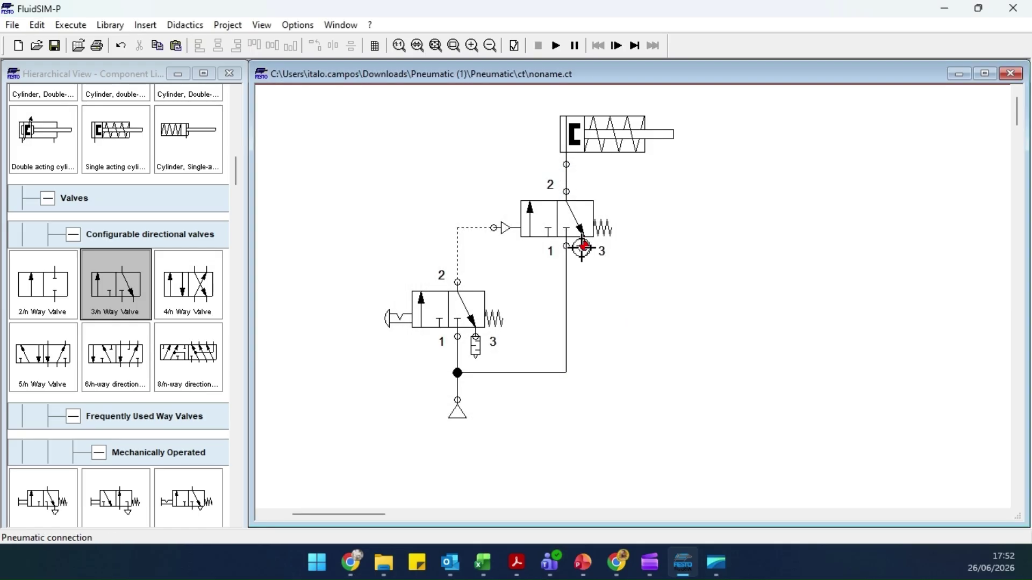
# - Simulate the indirect control circuit, actuate the push-button valve to extend the cylinder, and stop the simulation
pyautogui.click(555, 45)
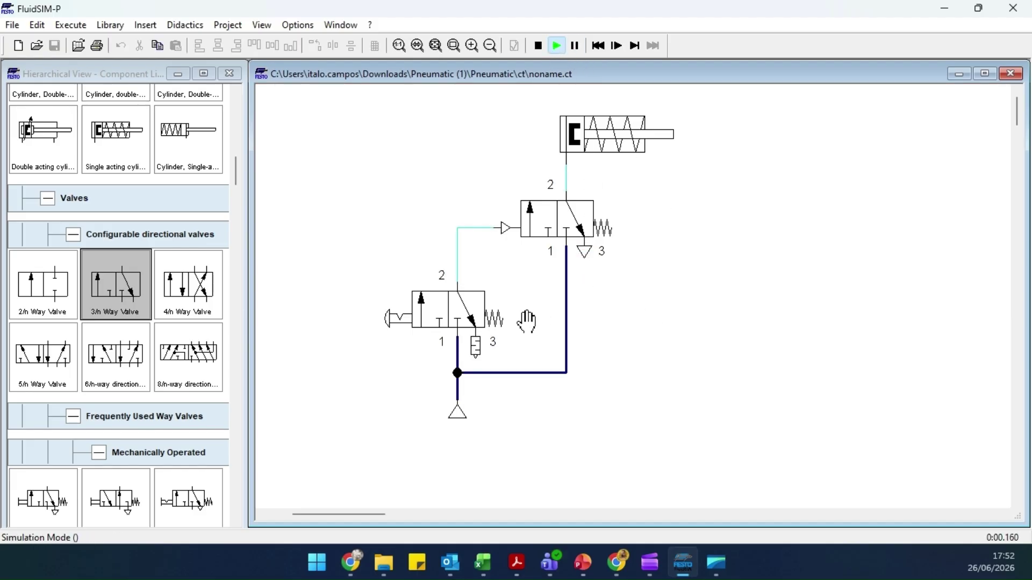
pyautogui.click(438, 304)
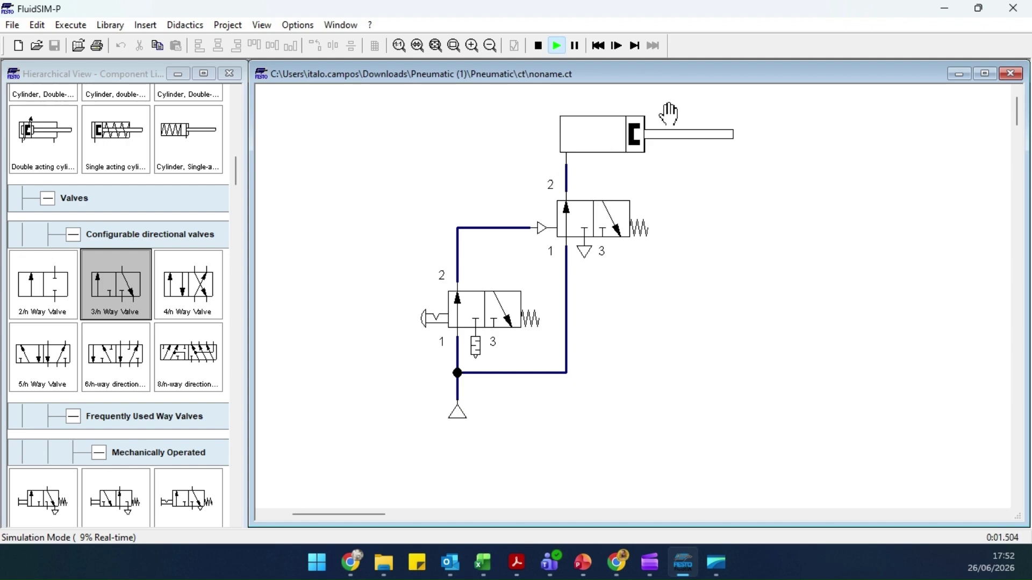
pyautogui.click(539, 48)
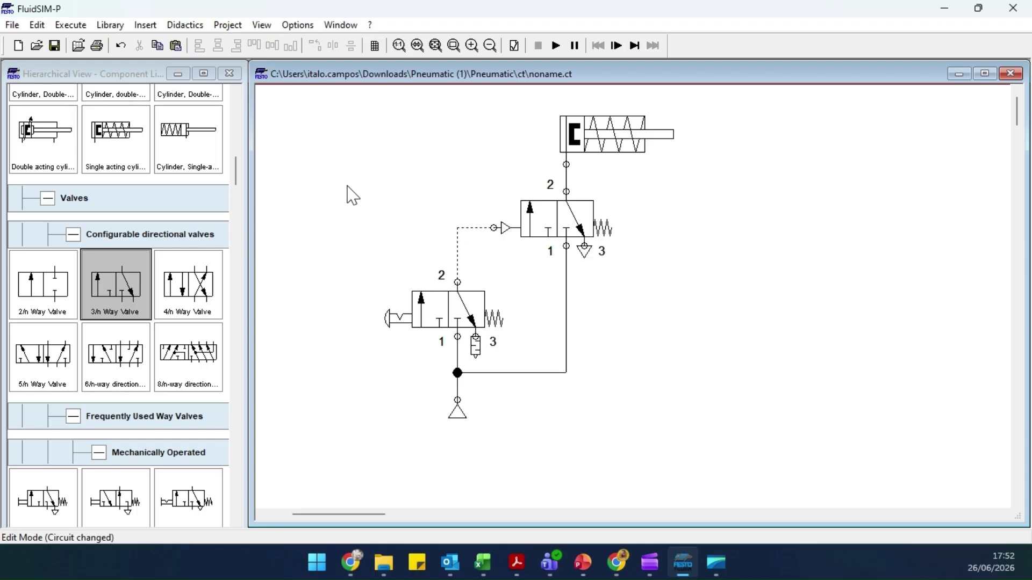
# - Insert a text label reading "válvula 1" in font size 18 and place it above and left of the push-button valve
pyautogui.click(146, 25)
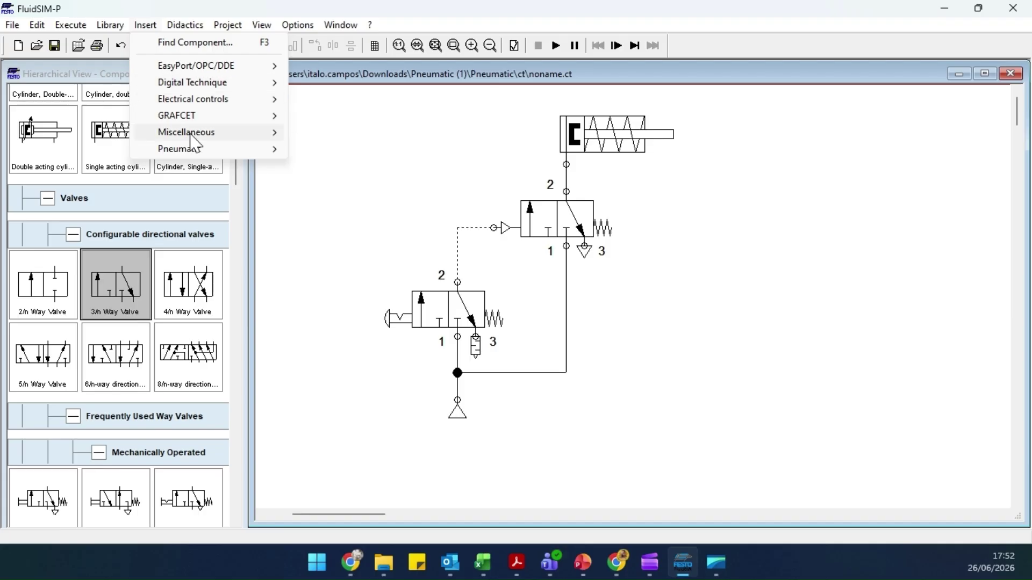
pyautogui.moveTo(192, 135)
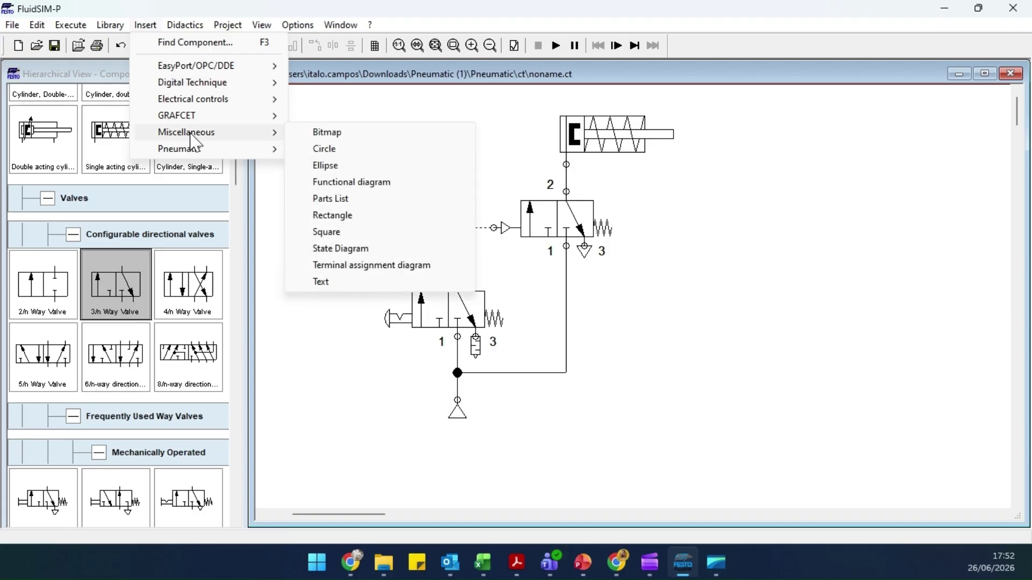
pyautogui.click(328, 286)
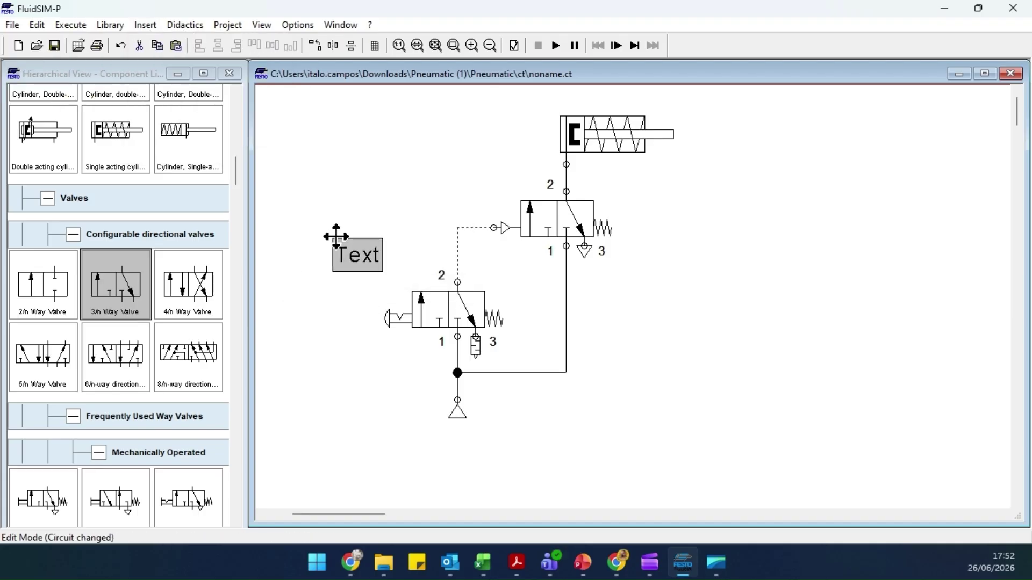
pyautogui.click(349, 231)
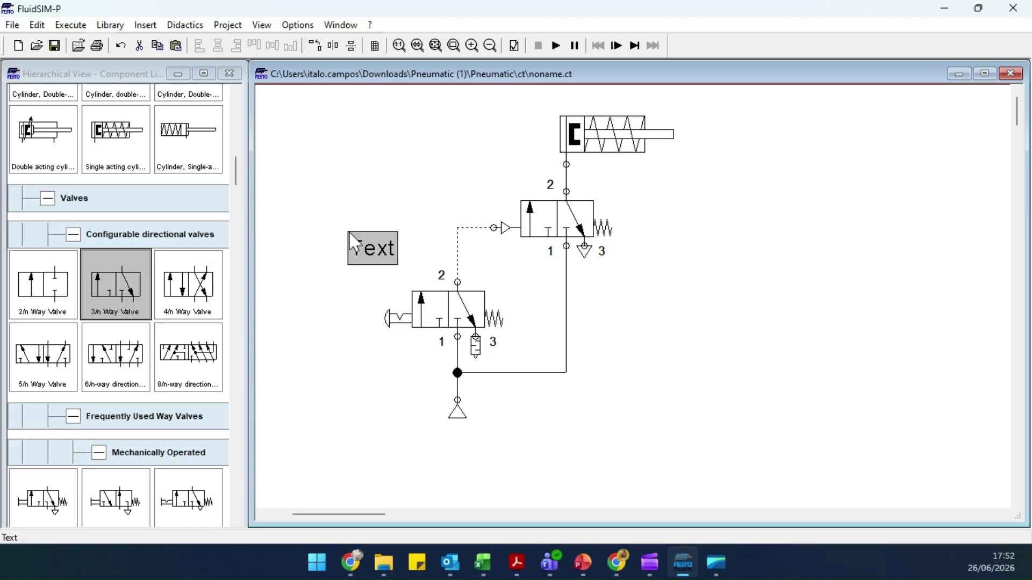
pyautogui.doubleClick(376, 253)
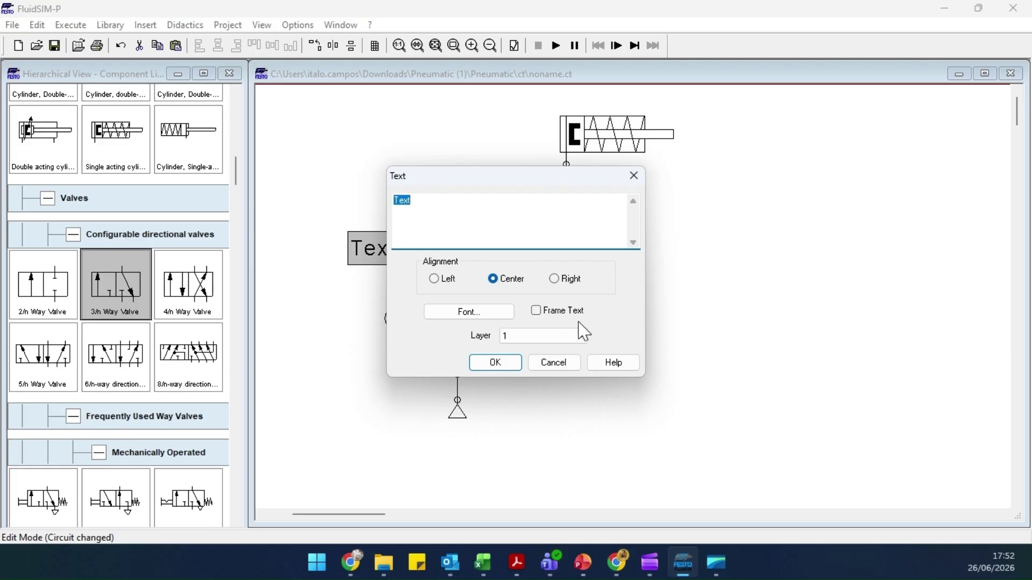
pyautogui.click(477, 316)
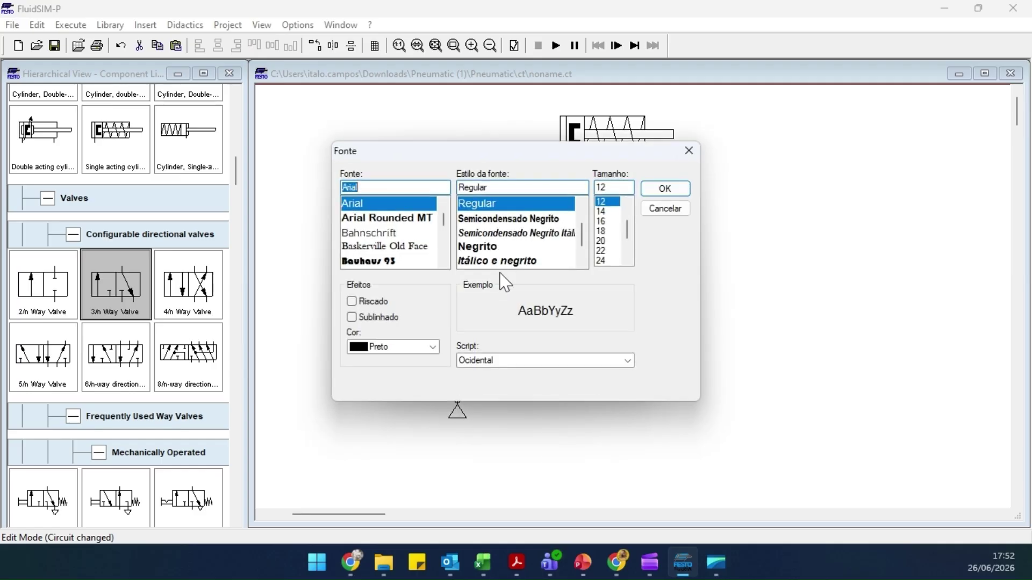
pyautogui.click(604, 231)
pyautogui.click(666, 190)
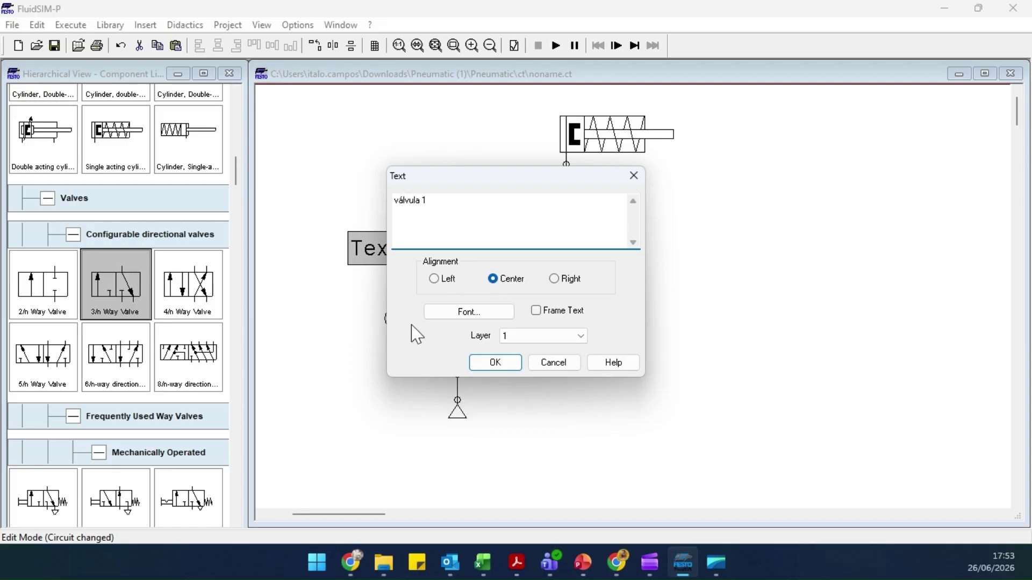
pyautogui.click(494, 363)
pyautogui.moveTo(366, 243); pyautogui.dragTo(345, 252)
# - Duplicate the "válvula 1" label, place the copy to the right of the upper valve and change its text to "válvula 2"
pyautogui.hotkey('ctrl', 'c')
pyautogui.hotkey('ctrl', 'v')
pyautogui.moveTo(653, 348); pyautogui.dragTo(685, 214)
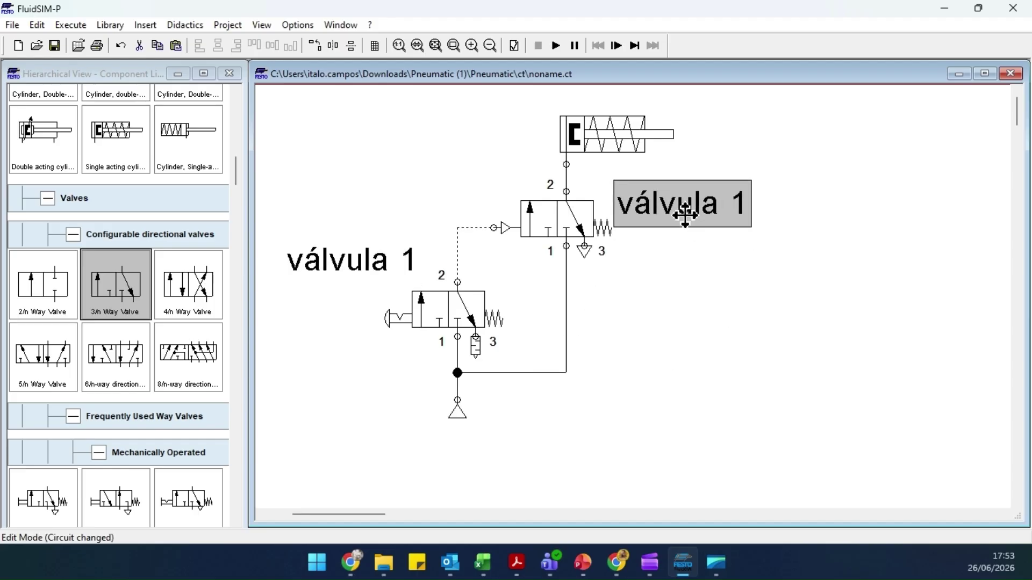
pyautogui.doubleClick(686, 216)
pyautogui.click(444, 205)
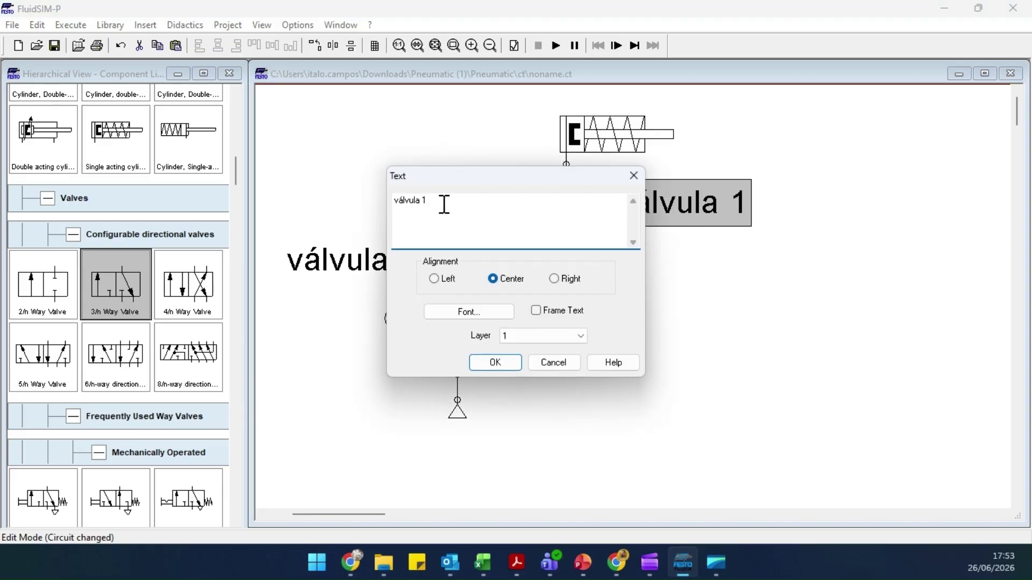
pyautogui.press('Return')
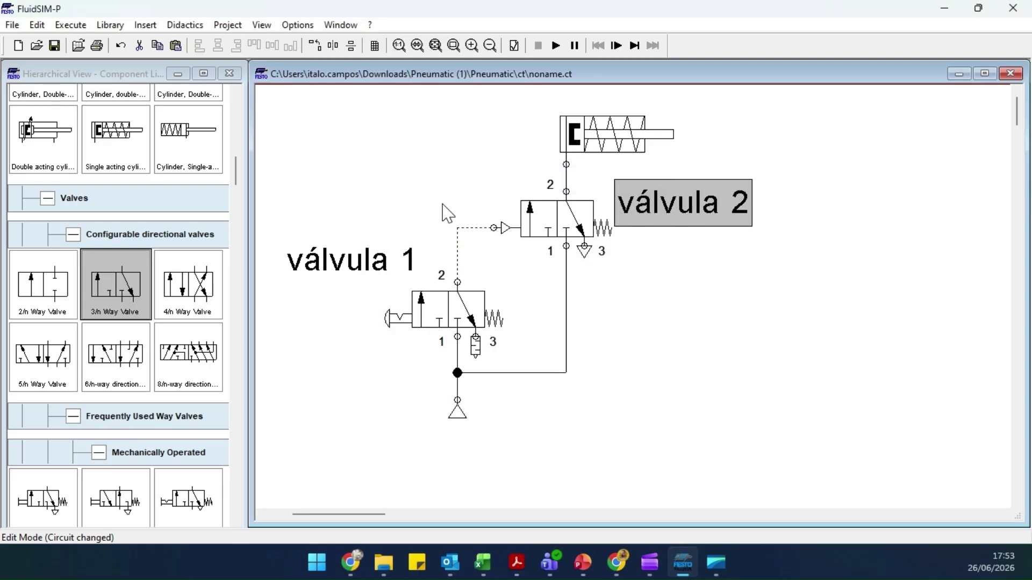
pyautogui.click(694, 322)
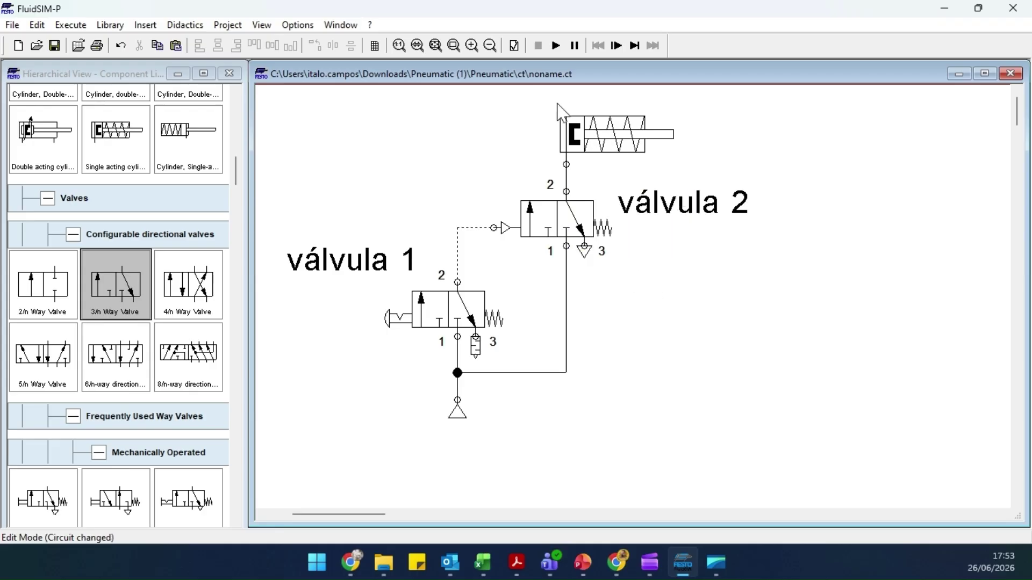
# - Label the single acting cylinder "cilindro a" in its configuration and move the label above the cylinder
pyautogui.moveTo(590, 124)
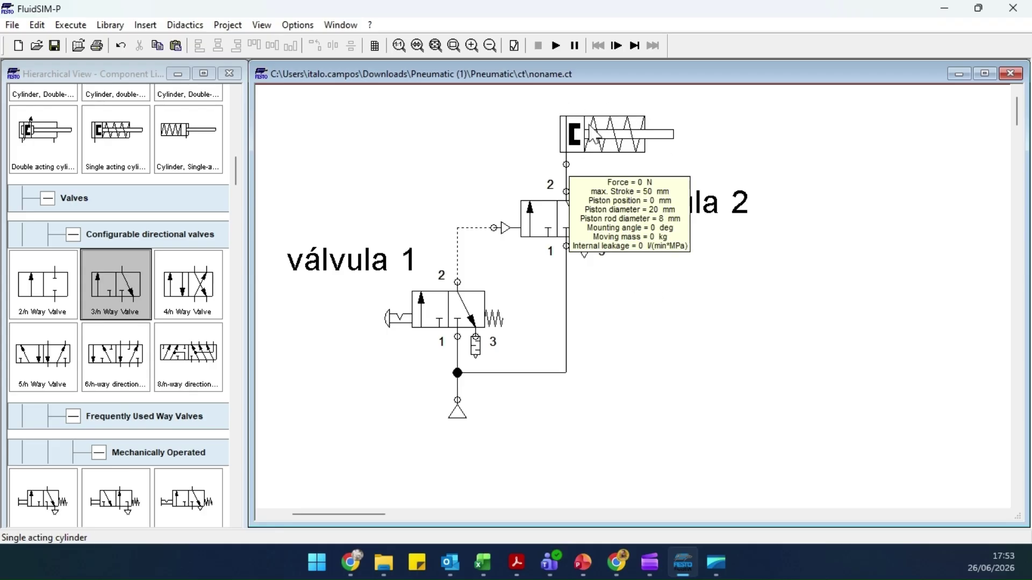
pyautogui.doubleClick(622, 141)
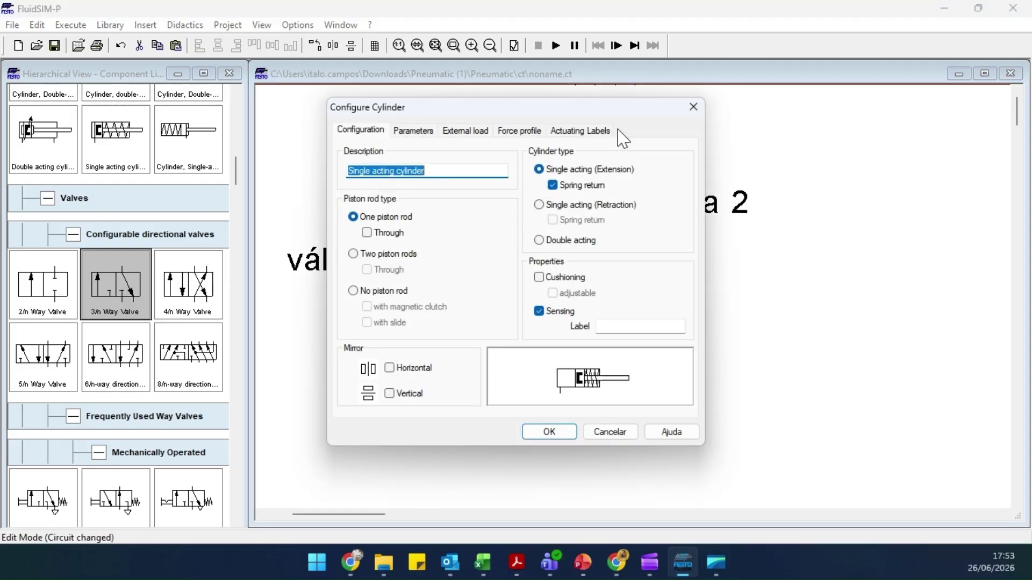
pyautogui.click(615, 328)
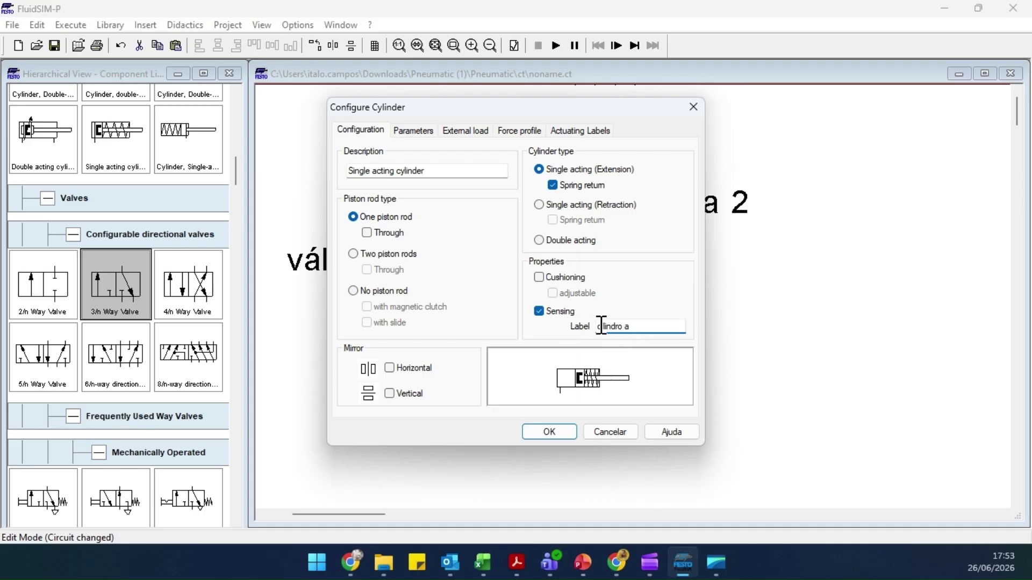
pyautogui.click(548, 433)
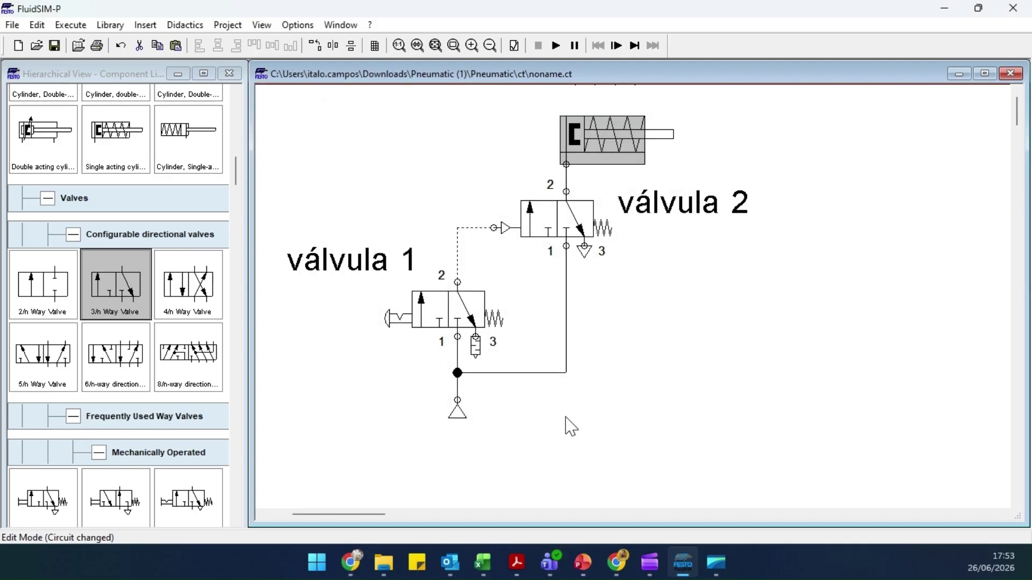
pyautogui.click(673, 182)
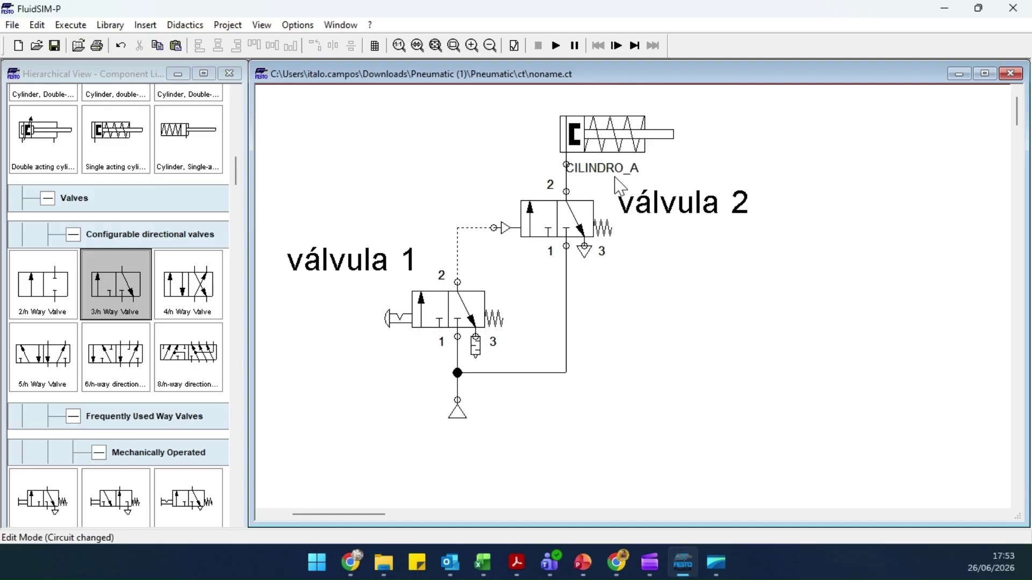
pyautogui.moveTo(609, 179); pyautogui.dragTo(642, 109)
pyautogui.click(666, 116)
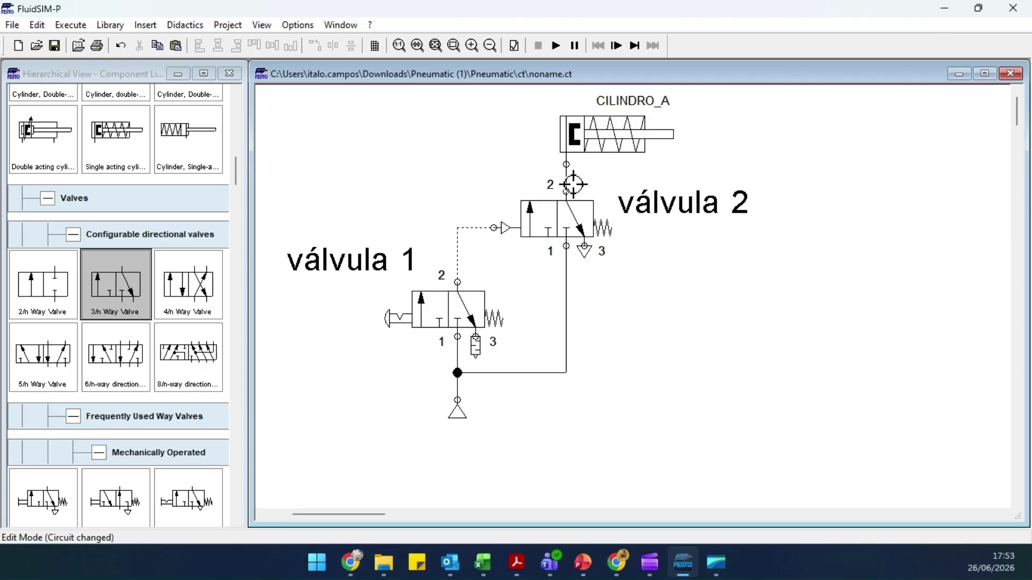
# - Run the labelled circuit in simulation, switch válvula 1 to extend the cylinder, and return to edit mode
pyautogui.click(556, 45)
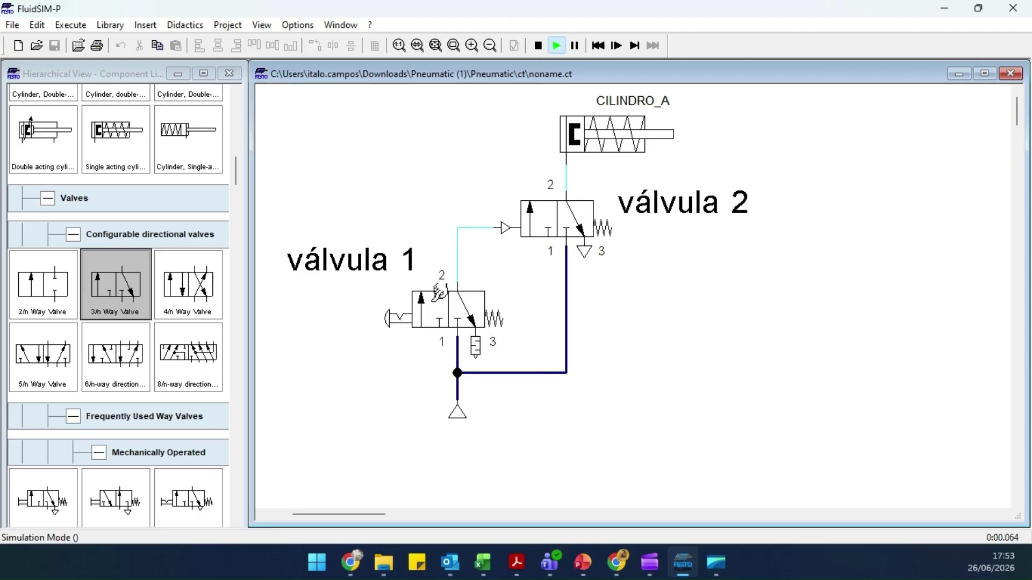
pyautogui.click(436, 308)
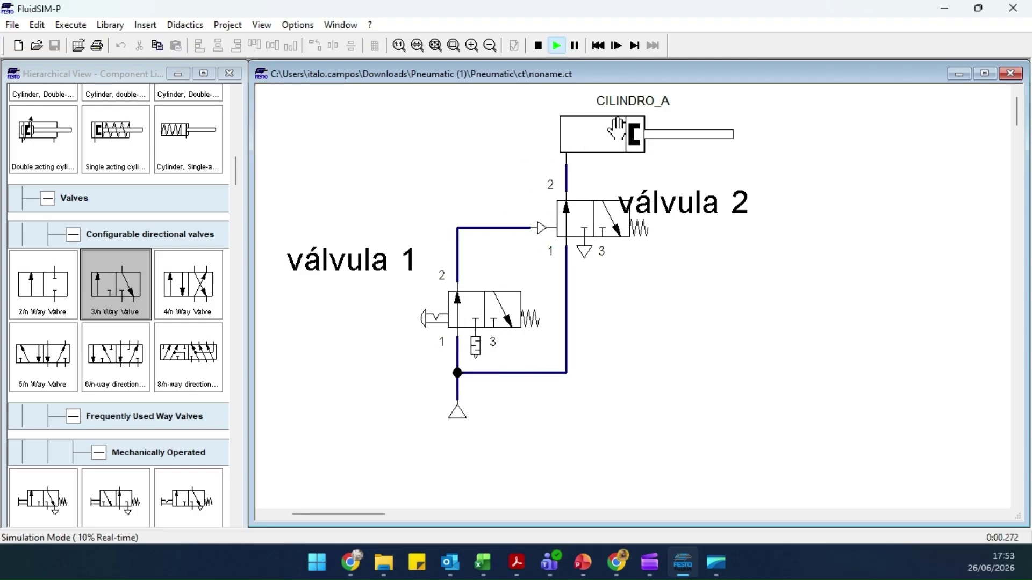
pyautogui.click(538, 45)
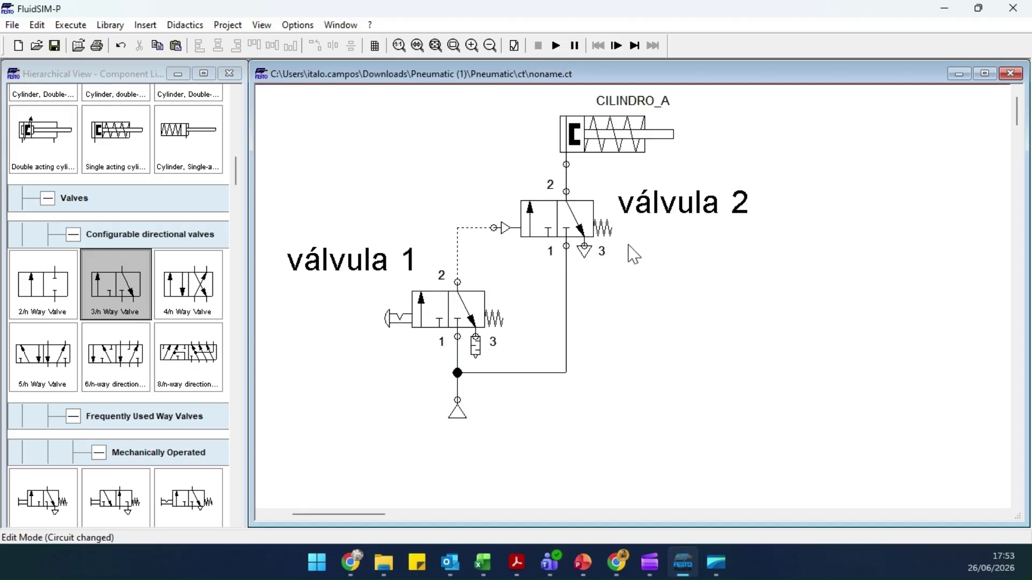
pyautogui.moveTo(570, 237)
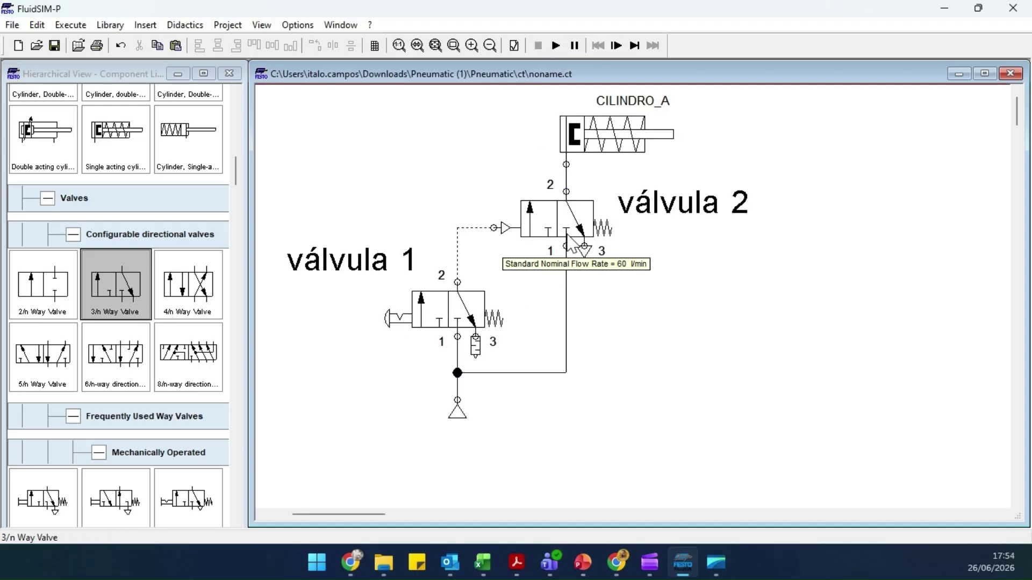